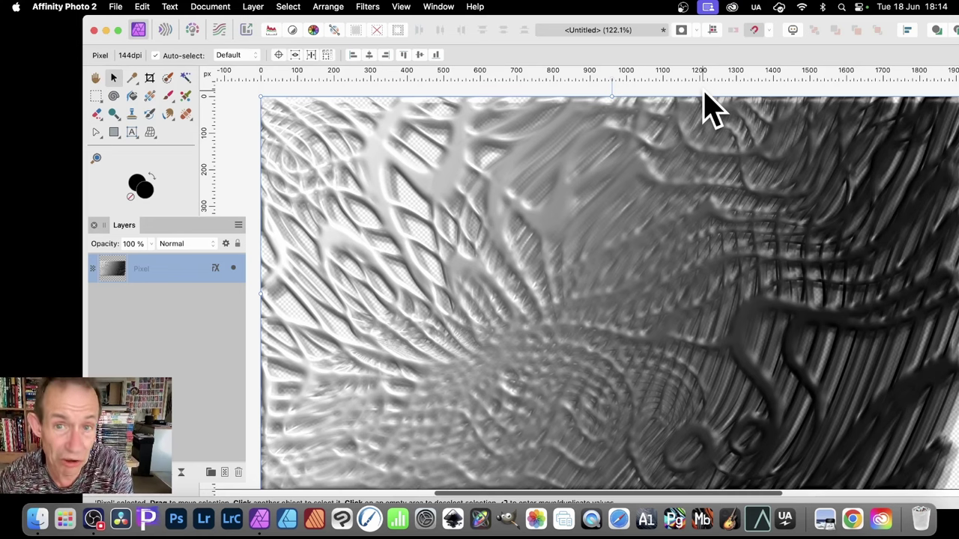
Delete the finished embossed texture Pixel layer, leaving no layers.
key(Delete)
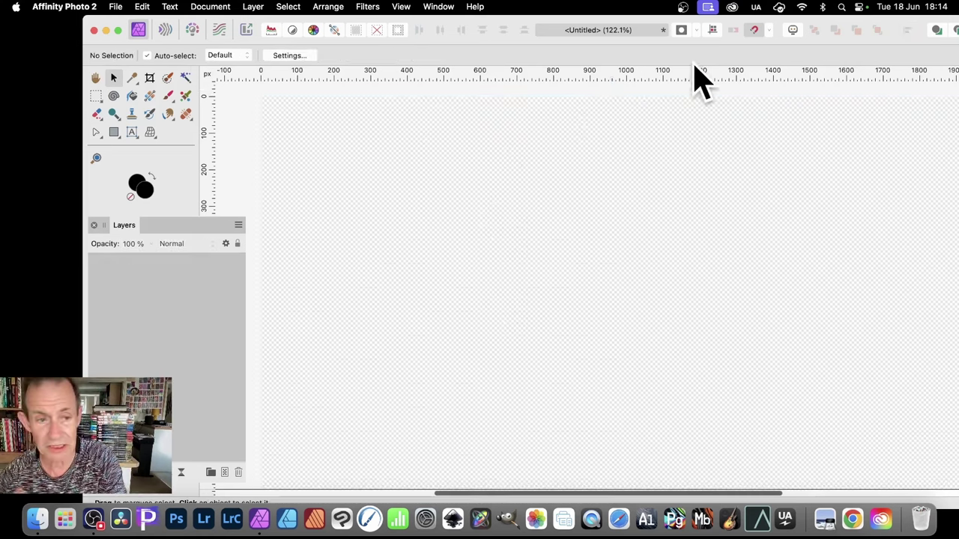
Draw a narrow vertical black bar with the Rectangle Tool.
click(118, 137)
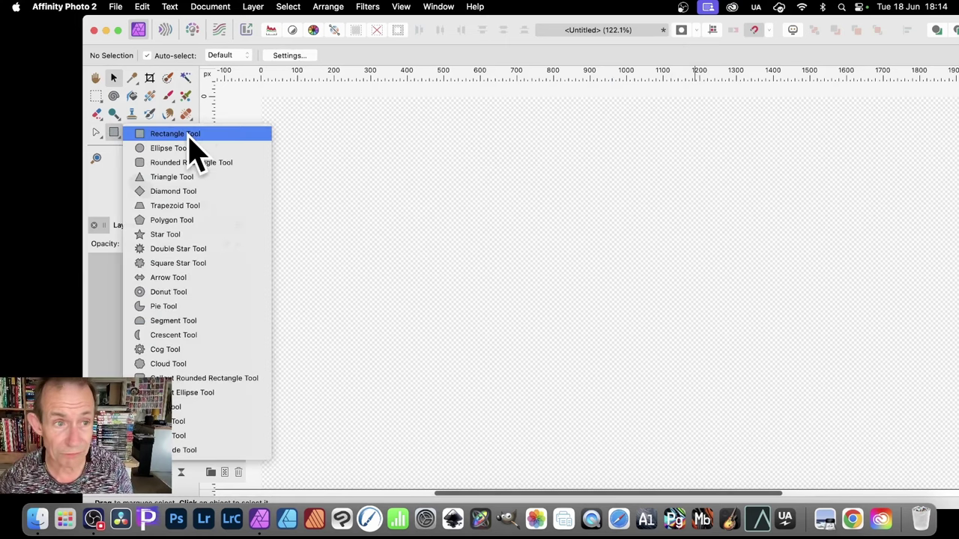
click(188, 134)
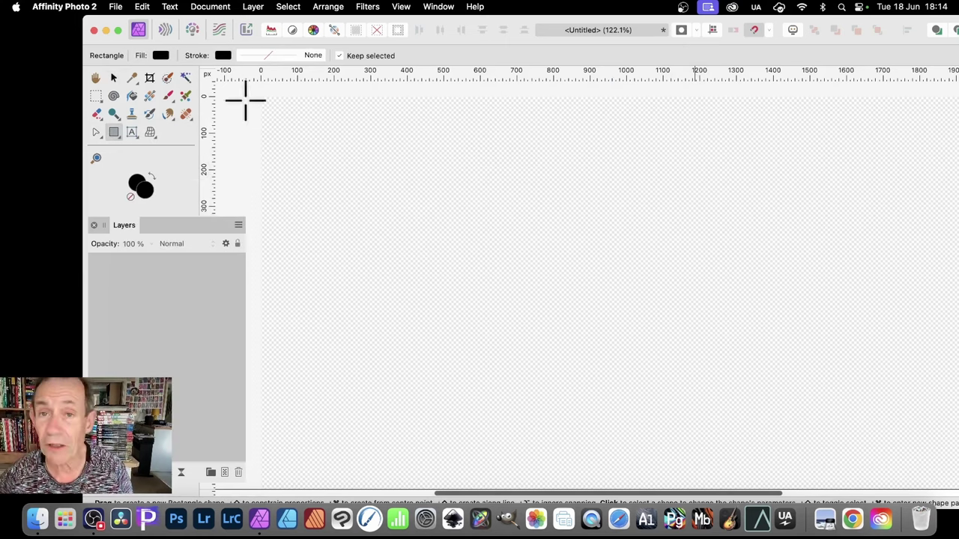
drag(393, 148, 402, 200)
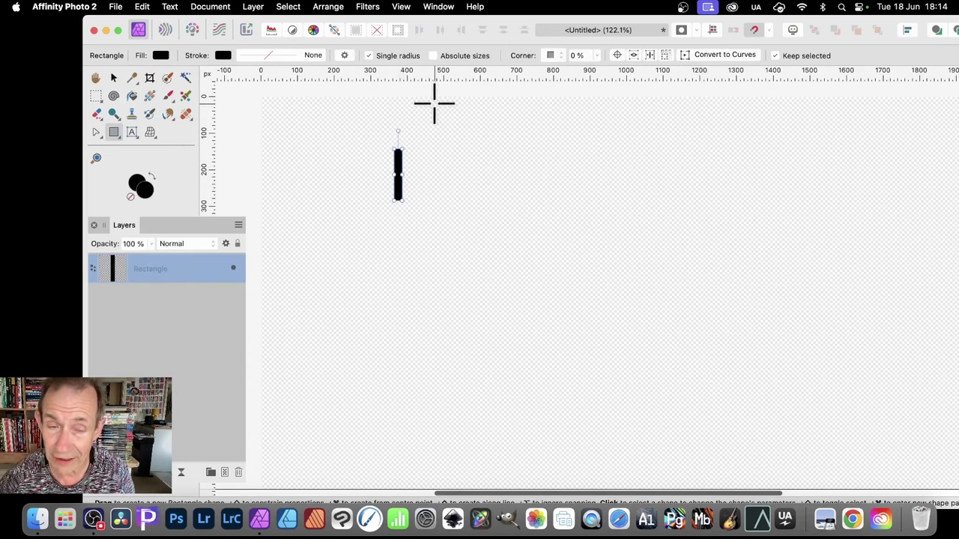
Duplicate the bar, rotate the copy 90° across its top, and select both bars.
click(114, 79)
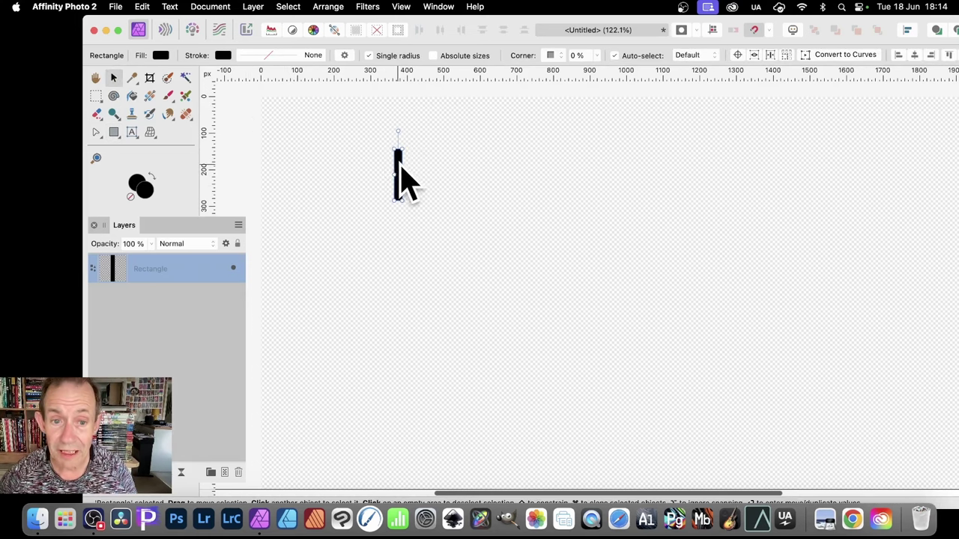
drag(401, 172, 412, 173)
drag(409, 132, 337, 178)
drag(428, 188, 438, 159)
drag(365, 124, 493, 223)
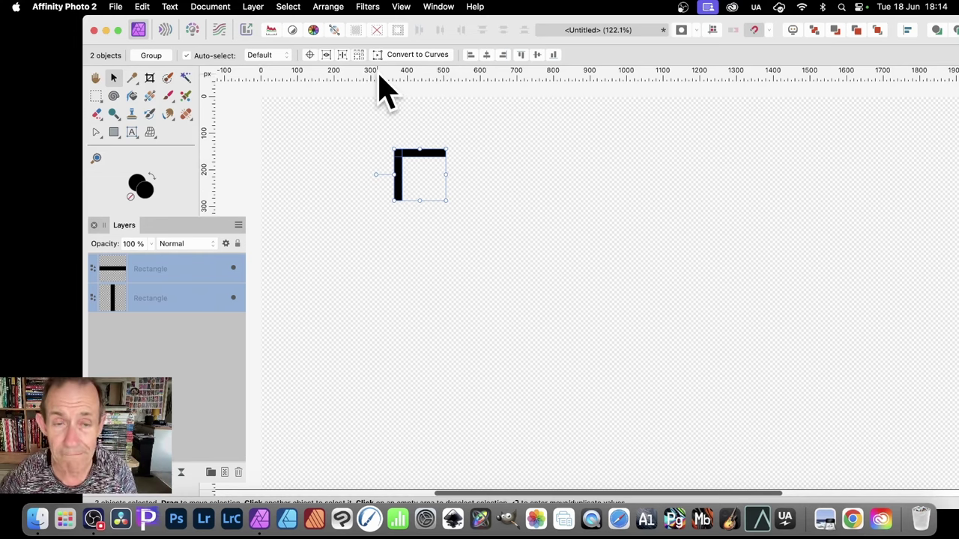
Group the vertical and horizontal rectangle bars together.
click(401, 7)
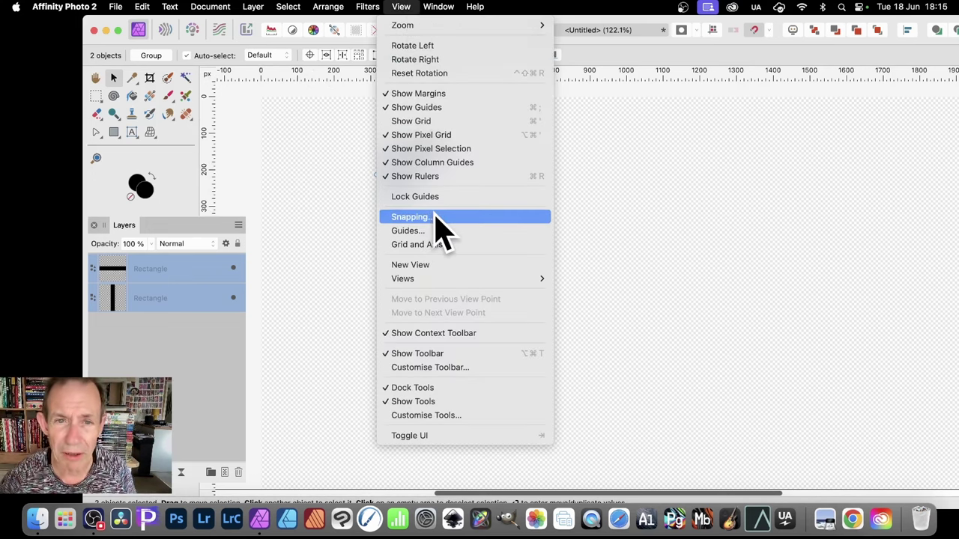
click(648, 262)
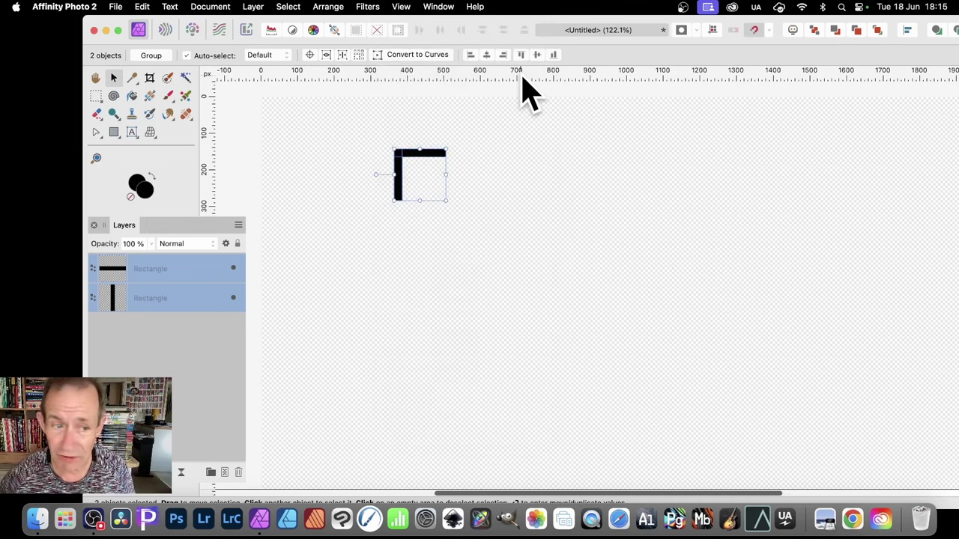
drag(193, 230, 629, 134)
right_click(551, 181)
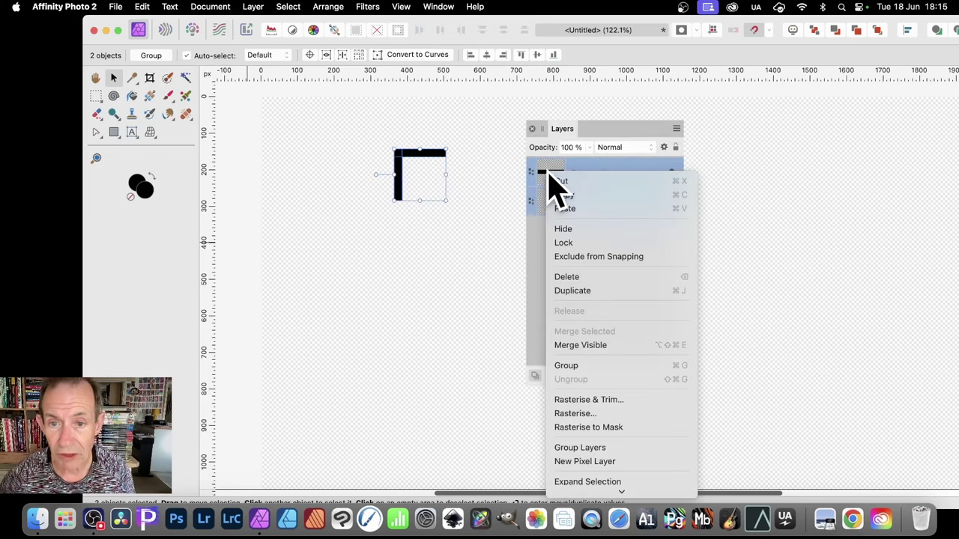
click(585, 366)
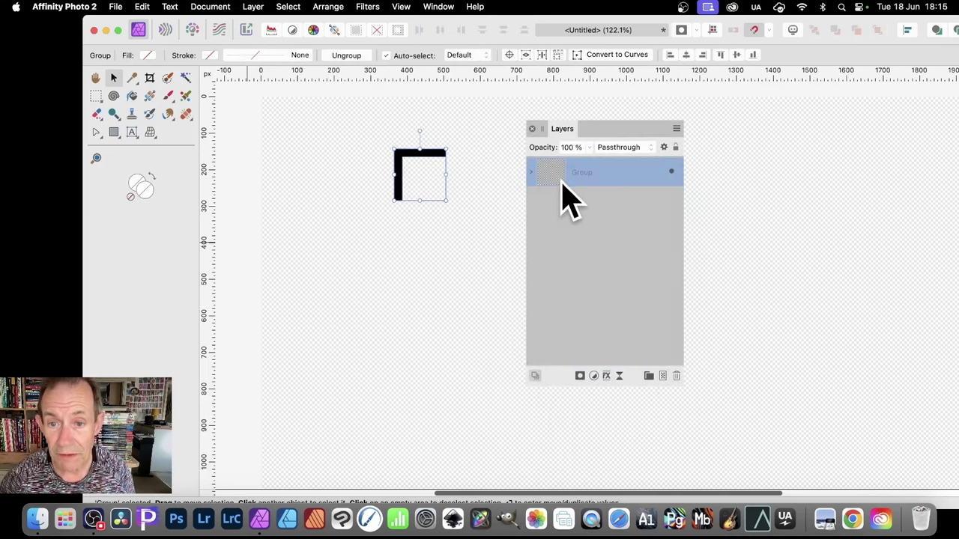
Rasterise the bar group into a single pixel layer.
right_click(558, 180)
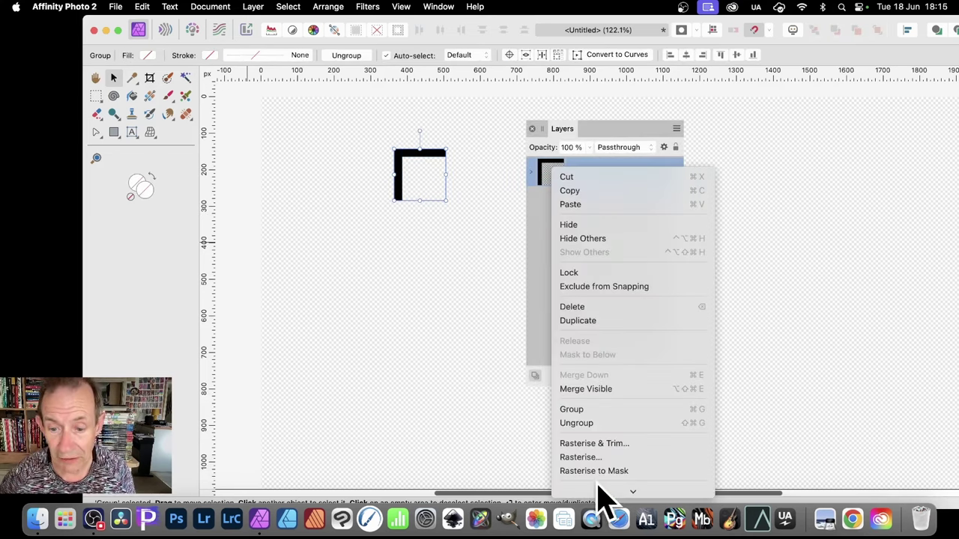
mouse_move(599, 504)
click(590, 403)
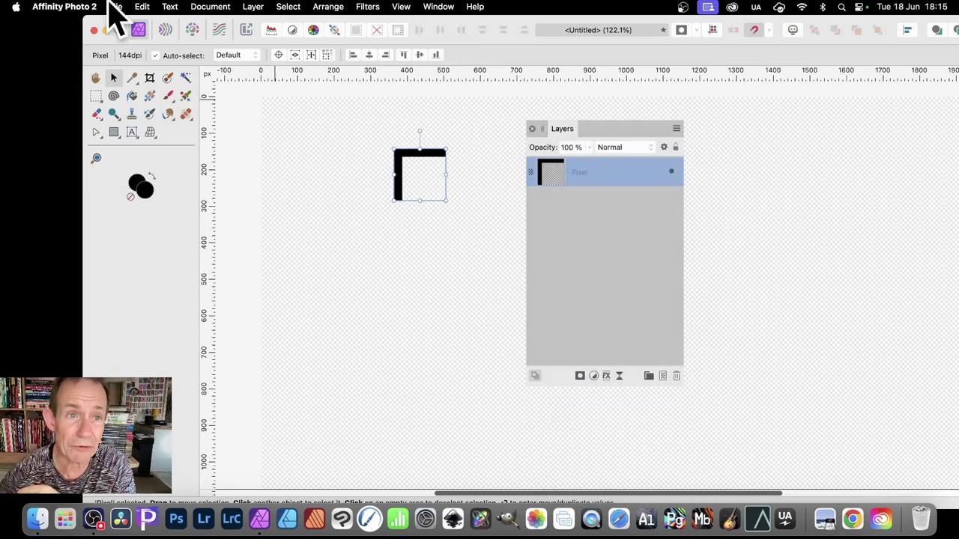
Create a new Pattern layer from the Γ shape selection.
click(249, 7)
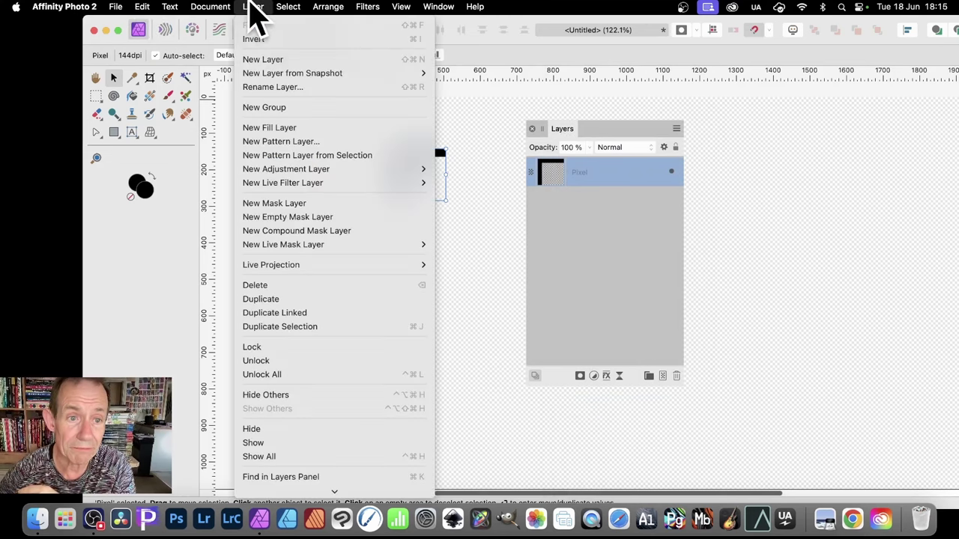
click(267, 155)
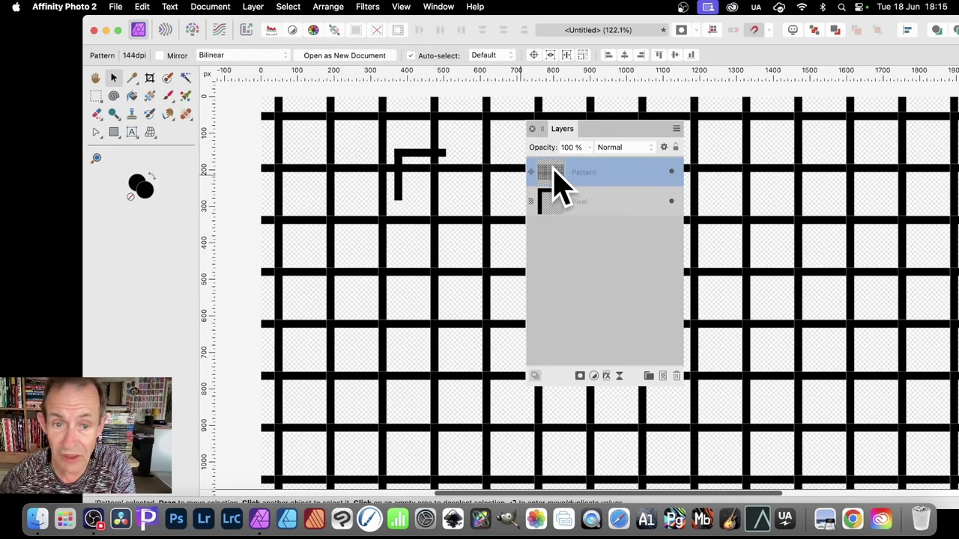
drag(570, 130, 700, 173)
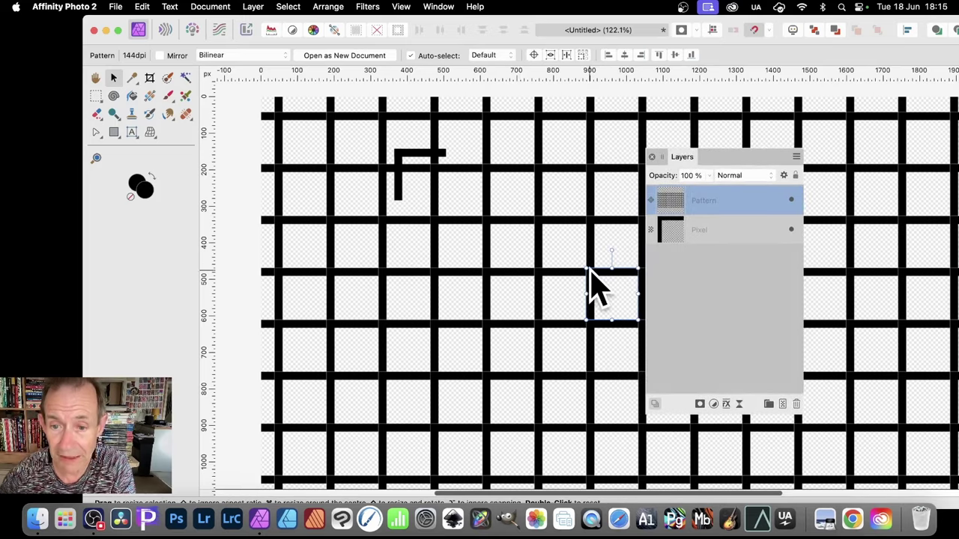
Shrink the unrotated pattern tile to 83×83 px and delete the original Γ layer.
drag(591, 269, 550, 223)
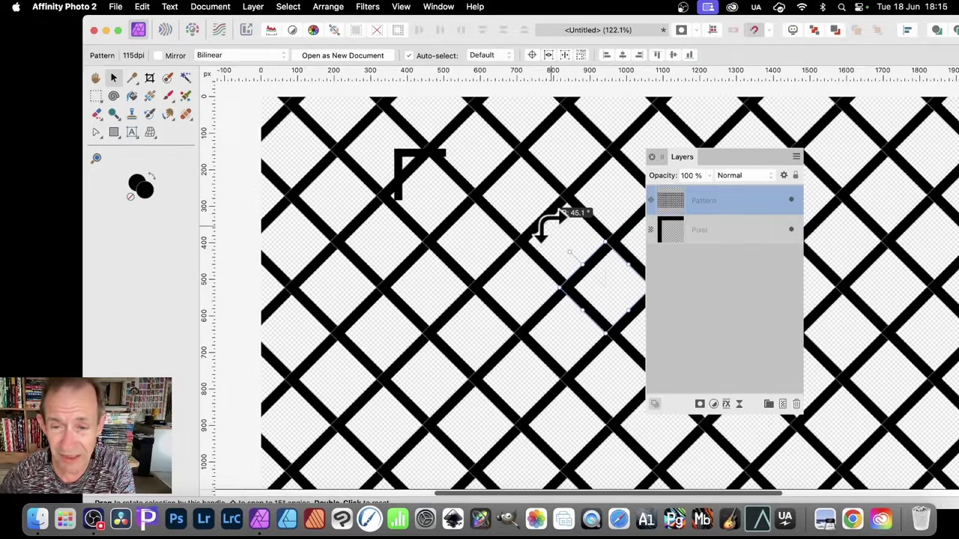
key(super+z)
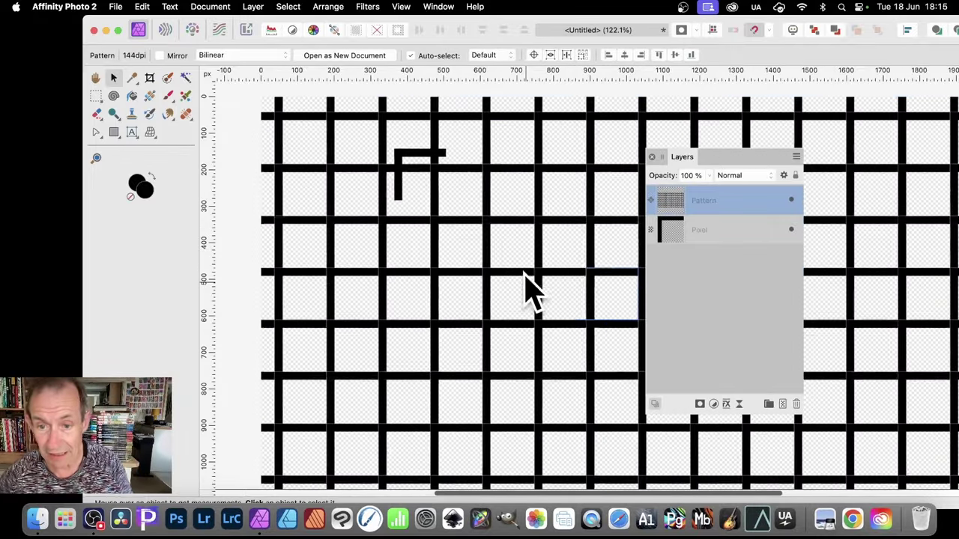
drag(586, 268, 608, 292)
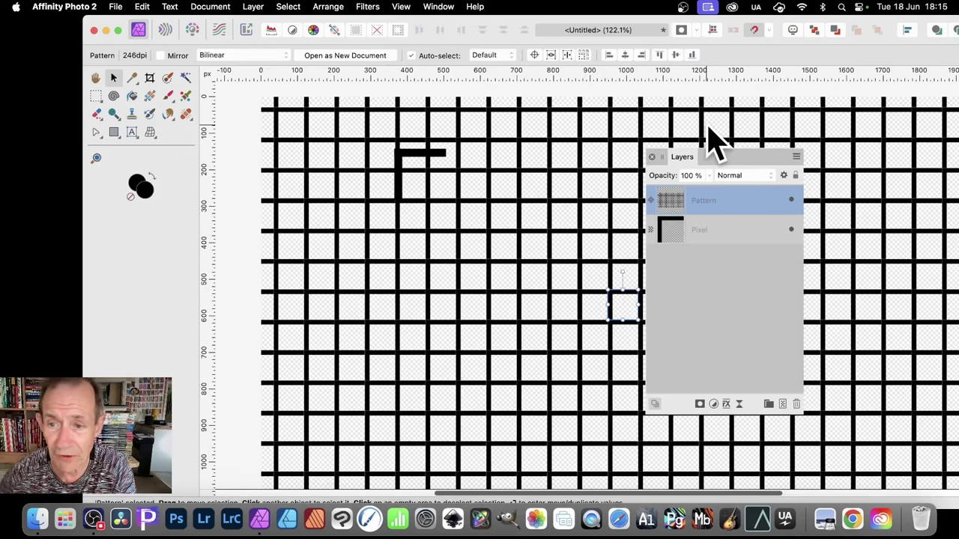
click(697, 228)
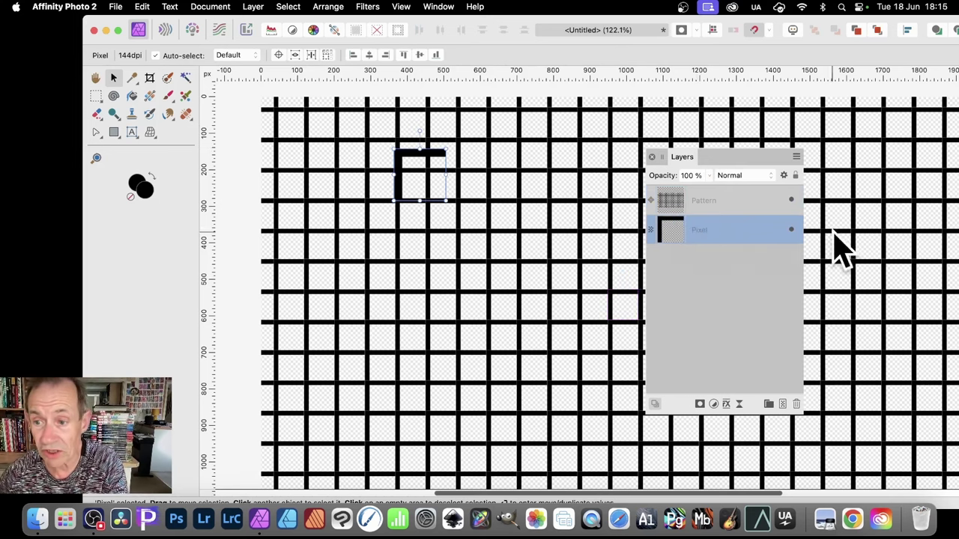
key(Delete)
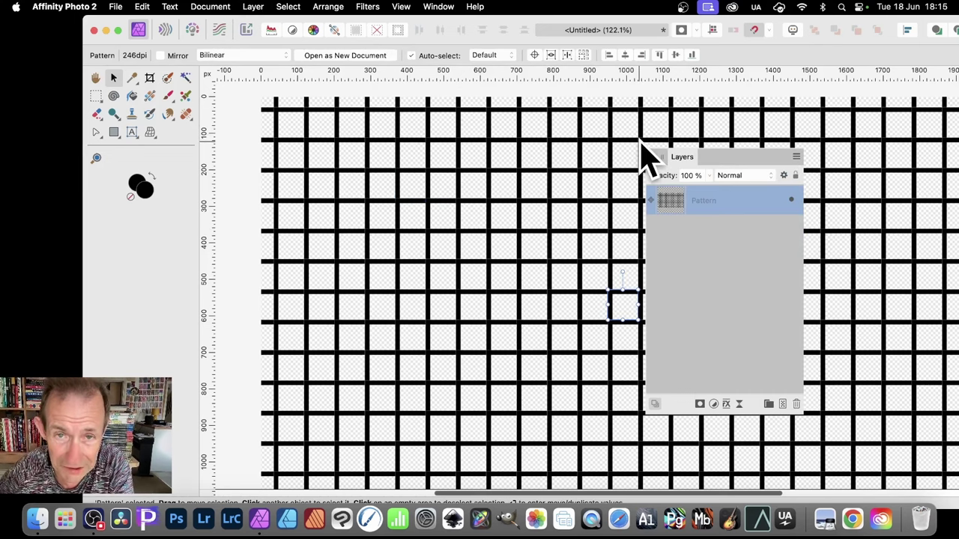
Shrink the pattern tile further for an even finer grid.
click(437, 6)
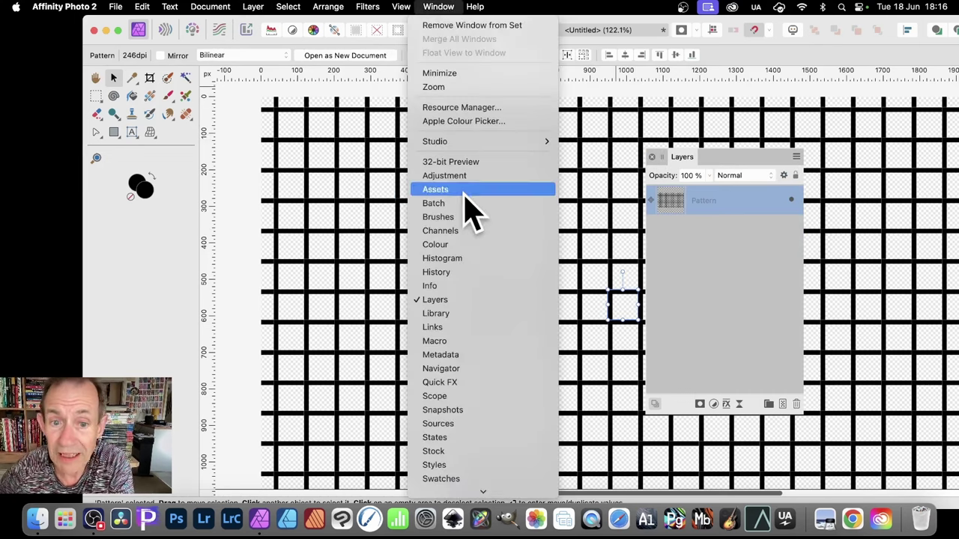
click(685, 213)
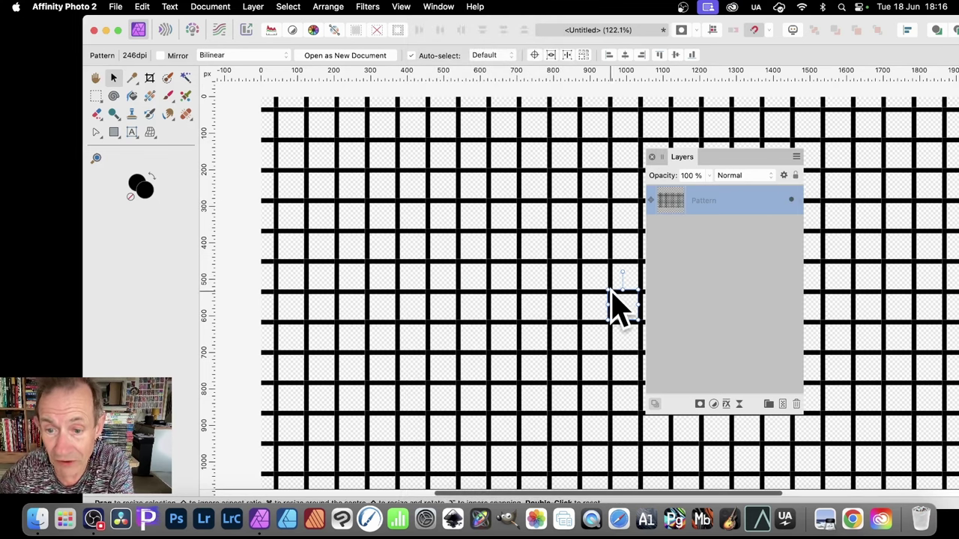
drag(609, 294, 621, 310)
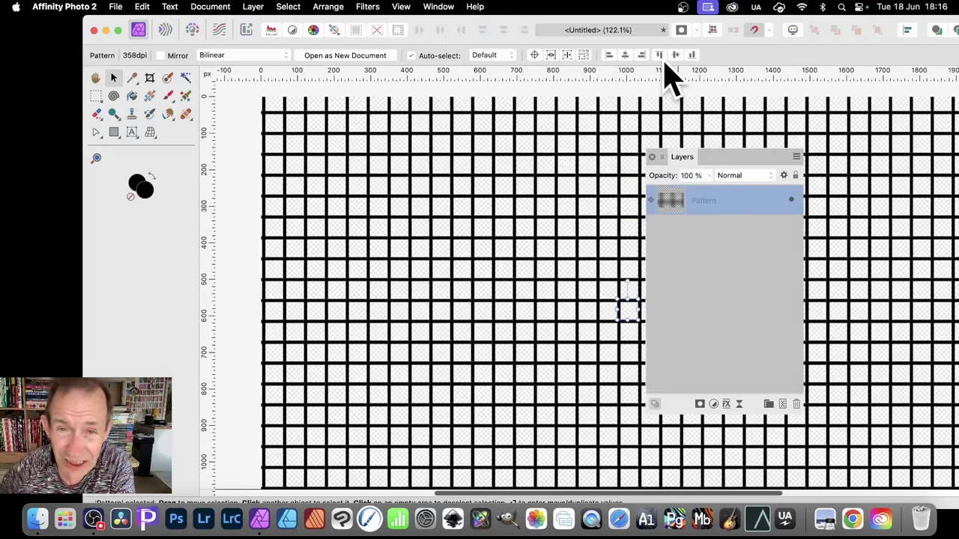
Rasterise the grid Pattern layer into a Pixel layer.
click(259, 8)
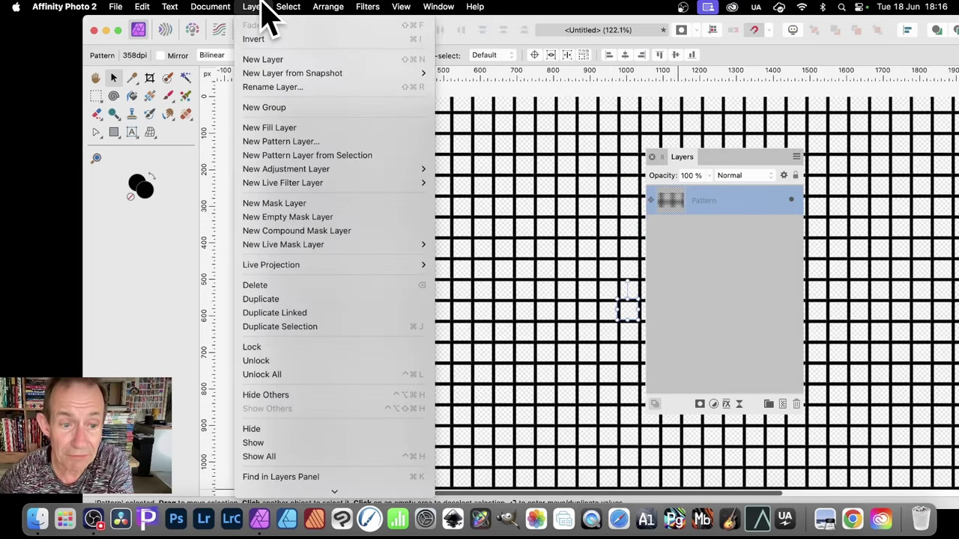
mouse_move(346, 531)
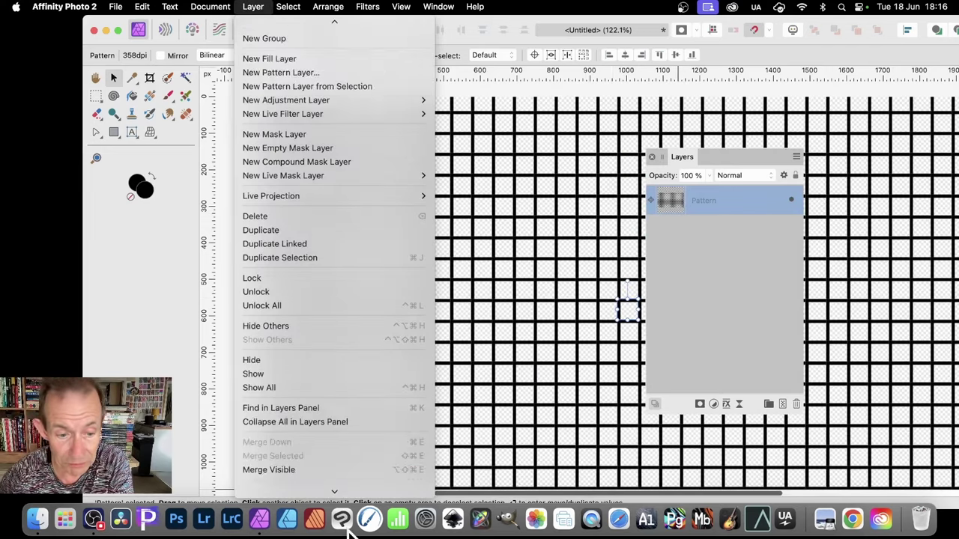
click(310, 409)
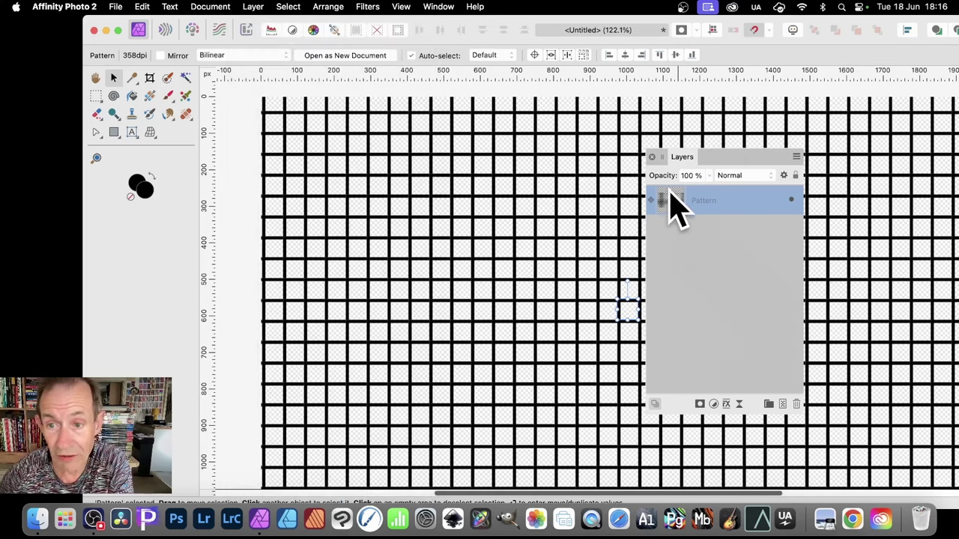
right_click(674, 208)
mouse_move(730, 500)
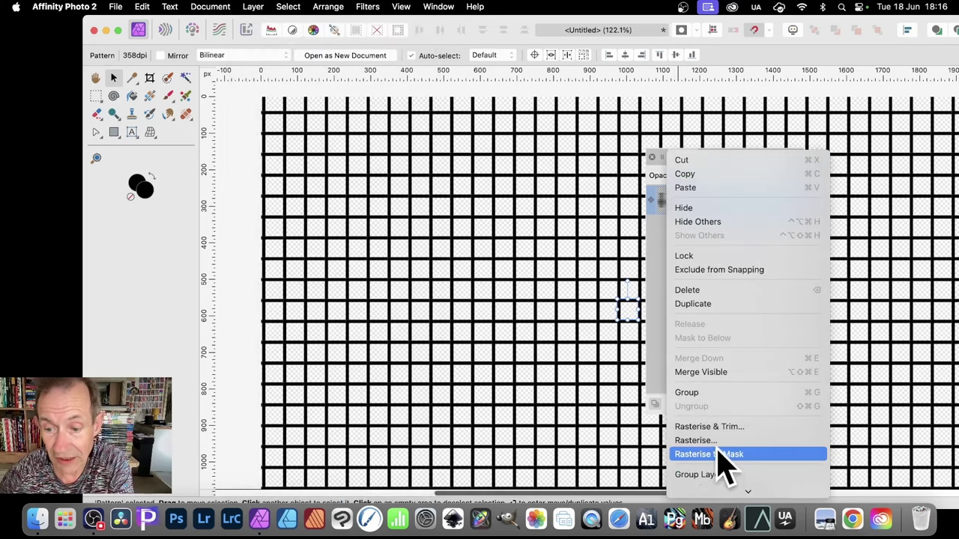
click(715, 441)
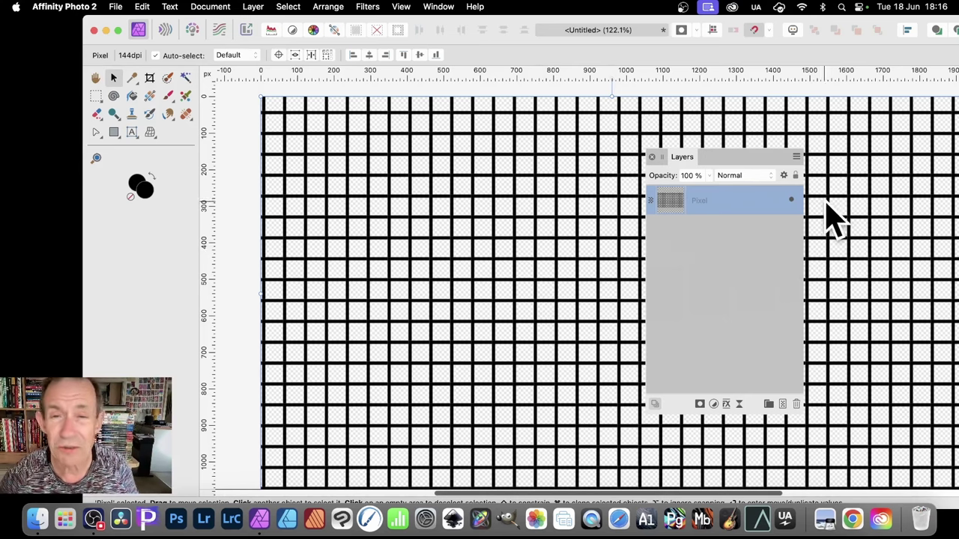
Start the Distort > Deform filter and place six anchor points across the grid.
click(367, 7)
mouse_move(372, 75)
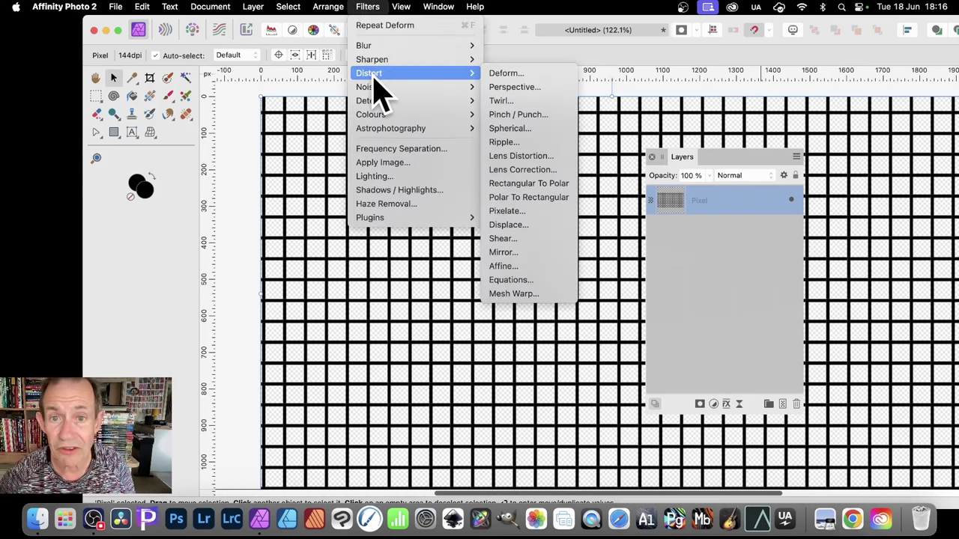
click(546, 75)
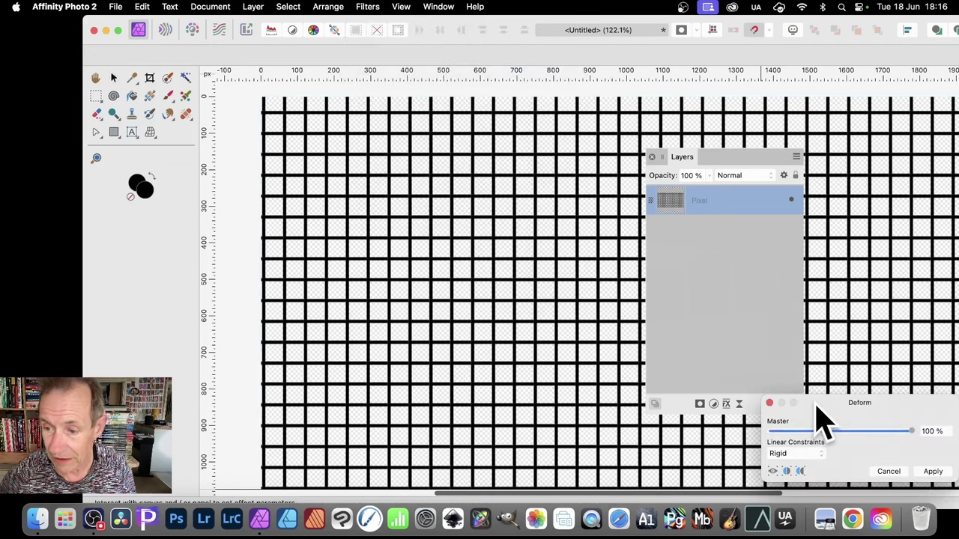
drag(822, 401, 444, 200)
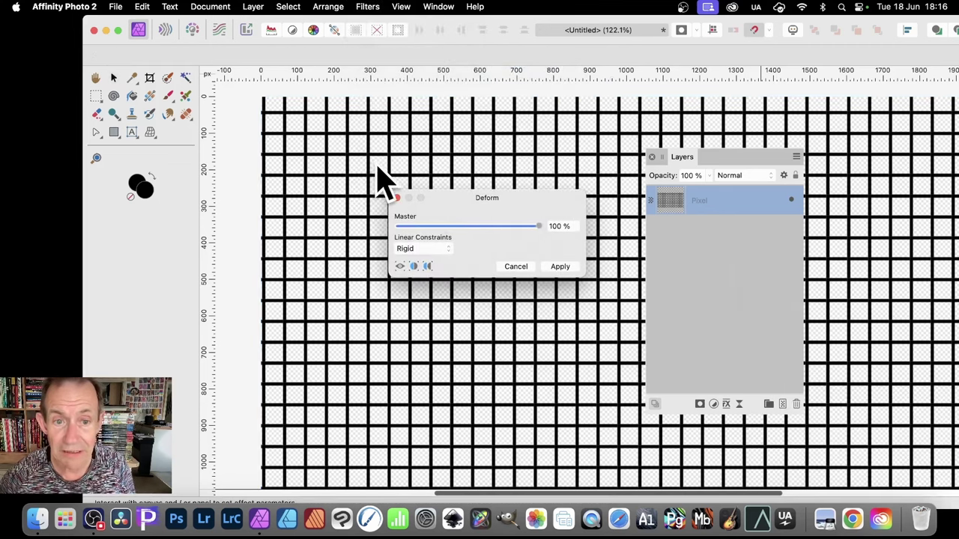
click(375, 165)
click(341, 334)
click(447, 357)
click(584, 322)
click(580, 154)
click(568, 373)
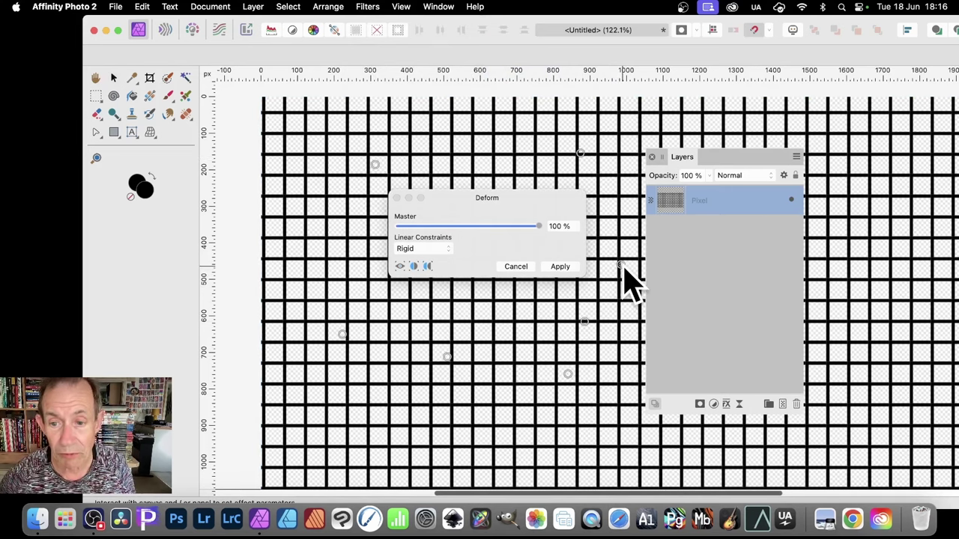
Drag anchors to bulge and swirl the grid lines, then apply the Deform.
drag(622, 265, 880, 387)
click(554, 334)
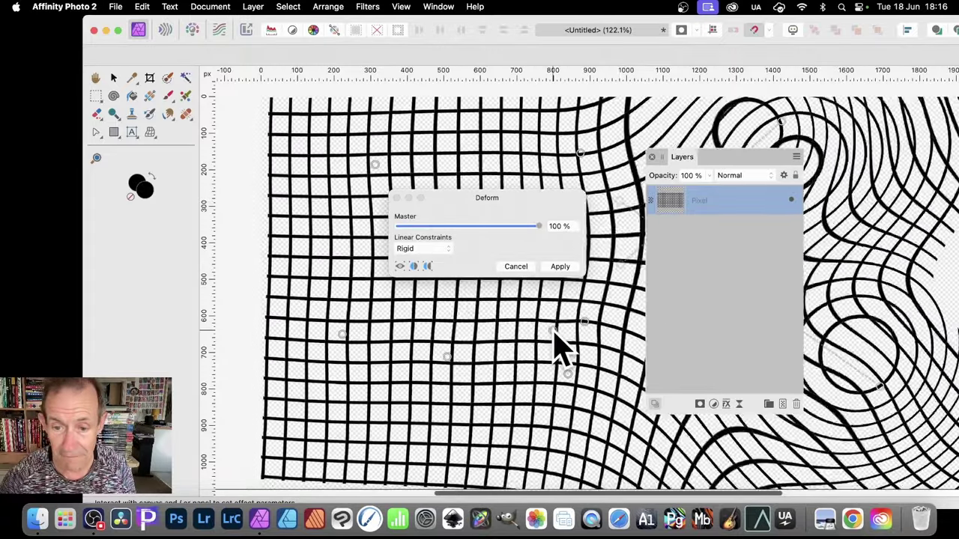
drag(554, 333, 352, 171)
click(489, 334)
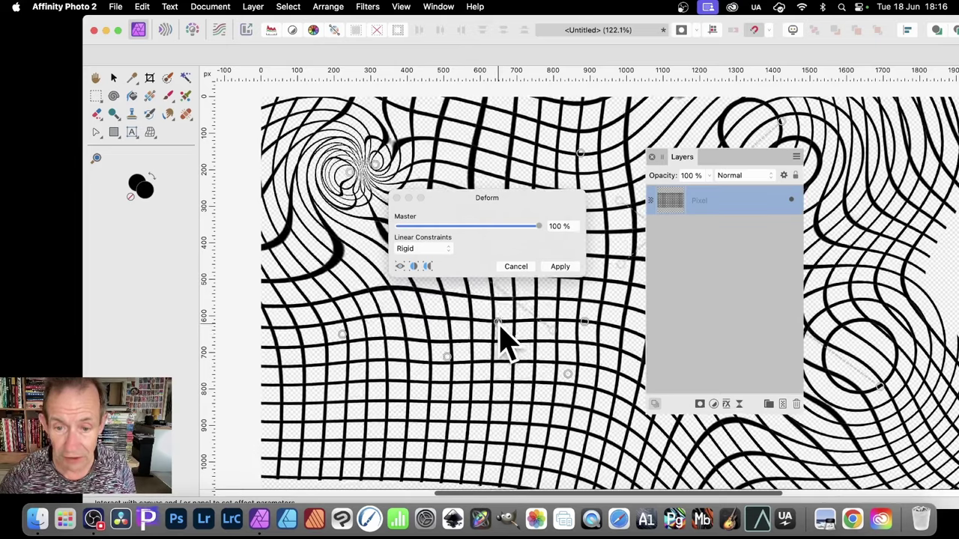
drag(485, 338, 597, 375)
click(613, 247)
drag(613, 247, 454, 149)
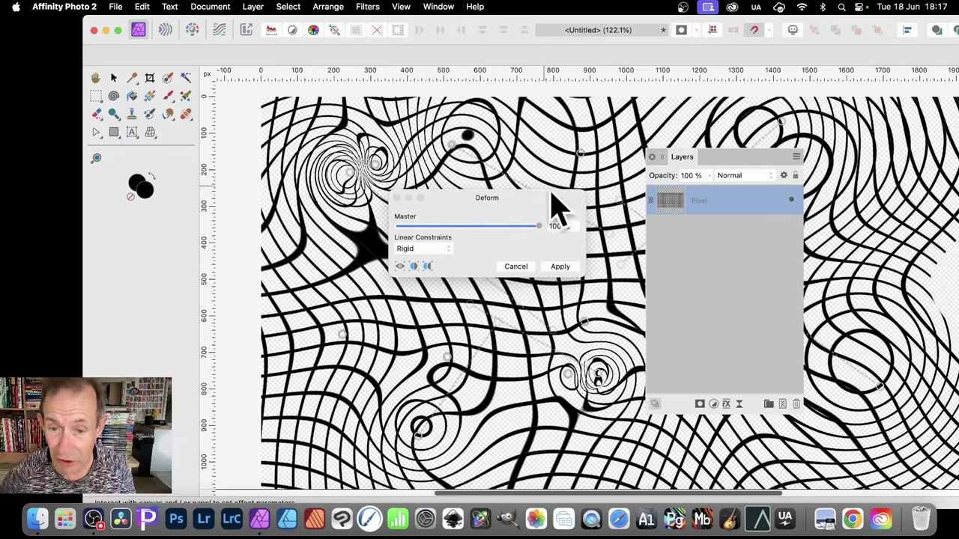
click(570, 268)
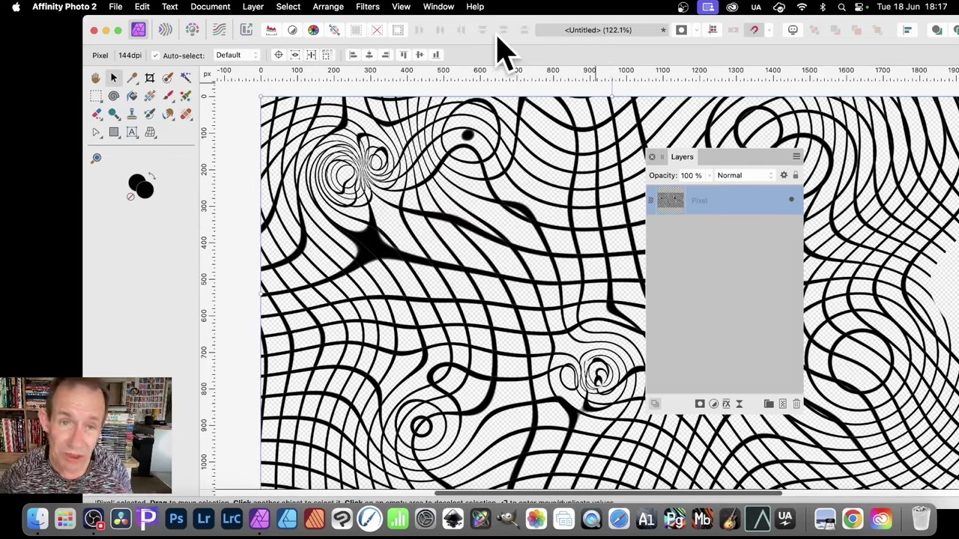
Run Filters > Repeat Deform to twist the grid lines further.
click(366, 6)
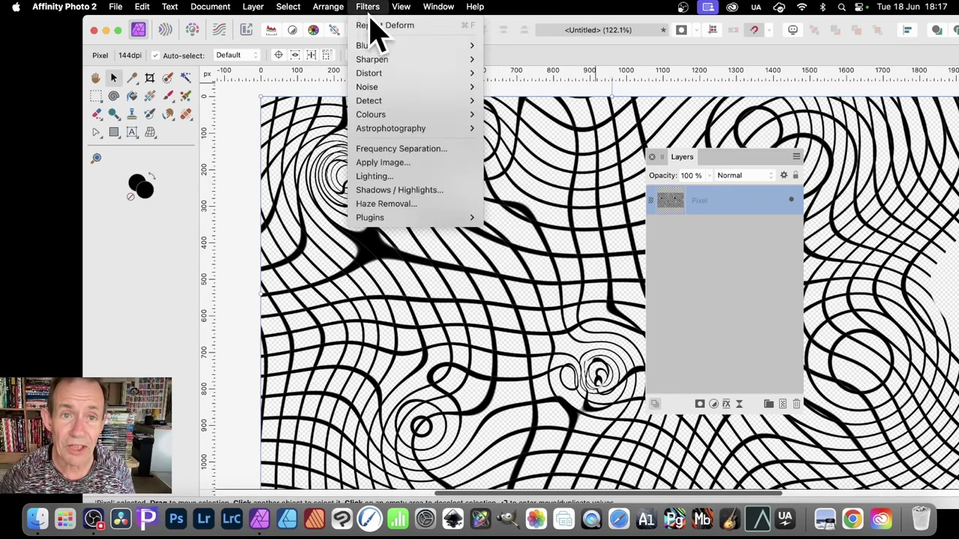
click(370, 25)
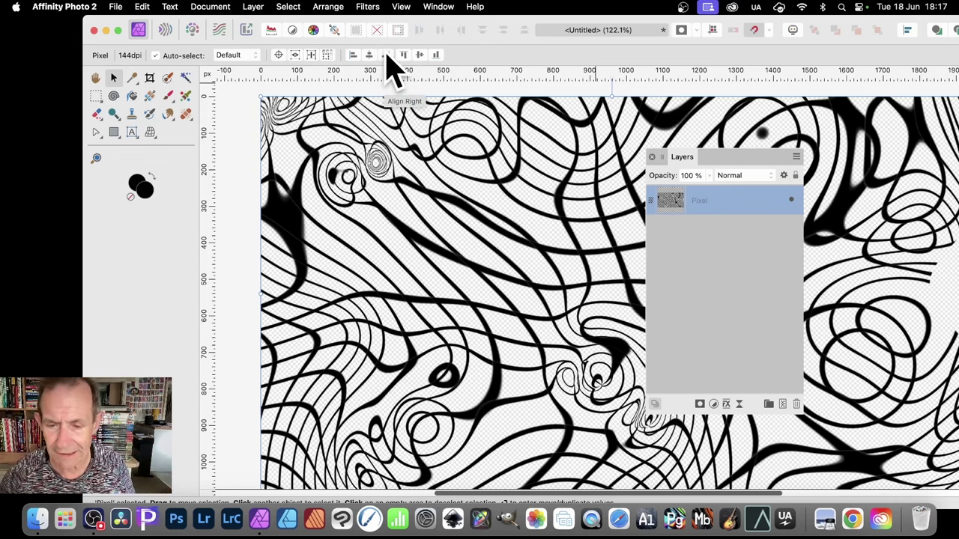
Duplicate the warped pixel layer and drag the copy to offset it over the original.
right_click(672, 207)
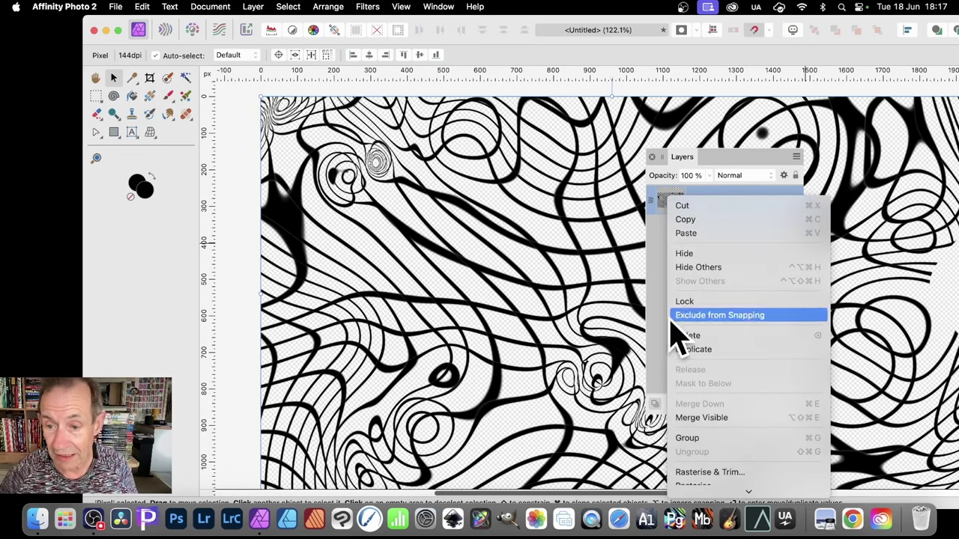
click(693, 350)
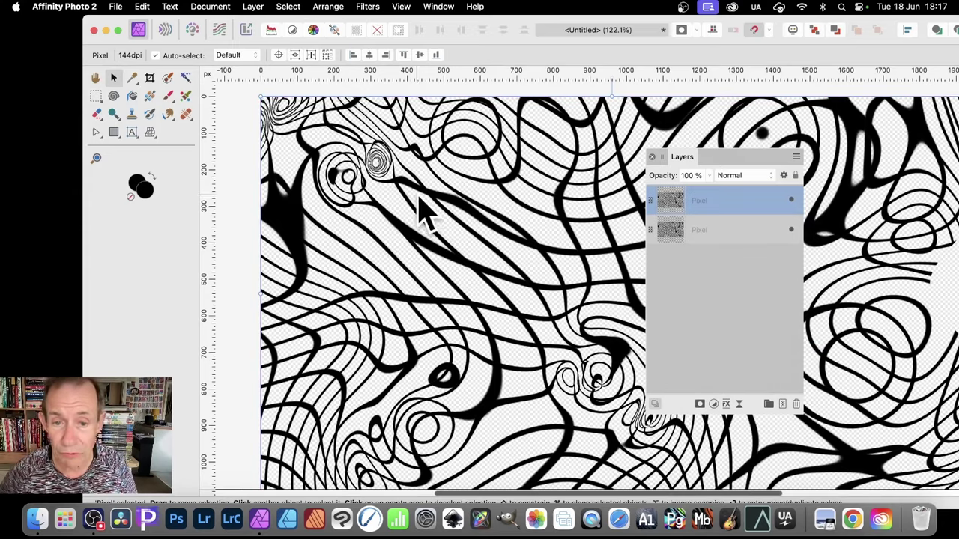
drag(427, 213, 851, 382)
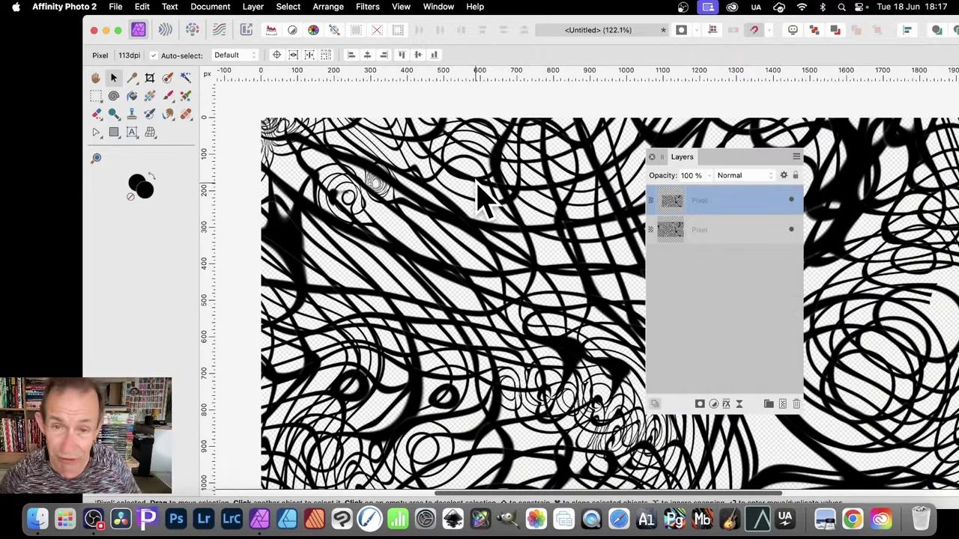
Group both overlapping pixel layers and rasterise the group into one Pixel layer.
shift+click(703, 231)
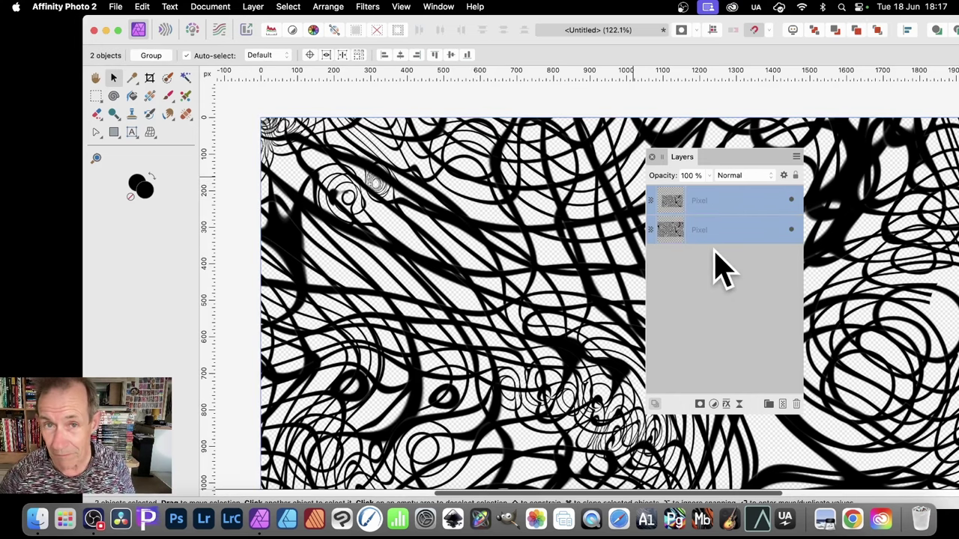
right_click(715, 214)
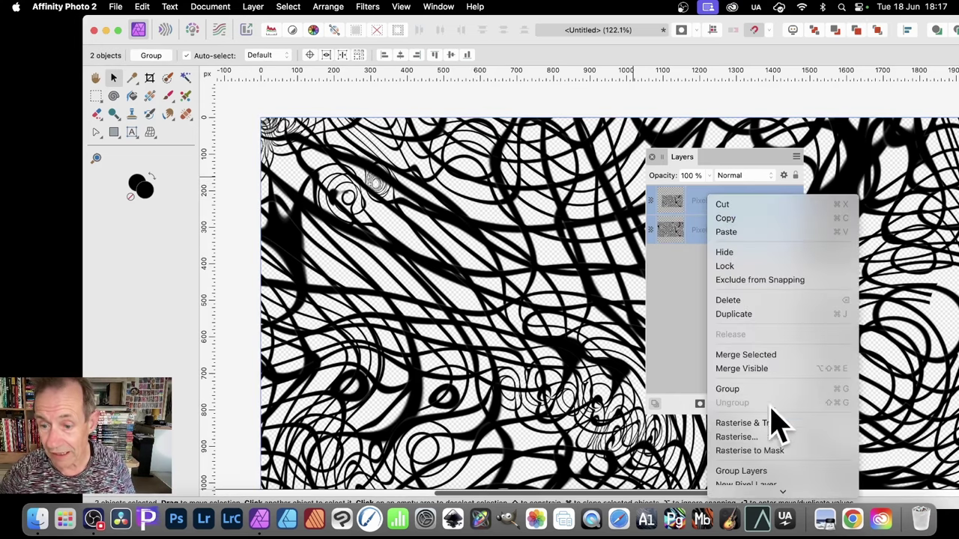
click(739, 338)
right_click(699, 206)
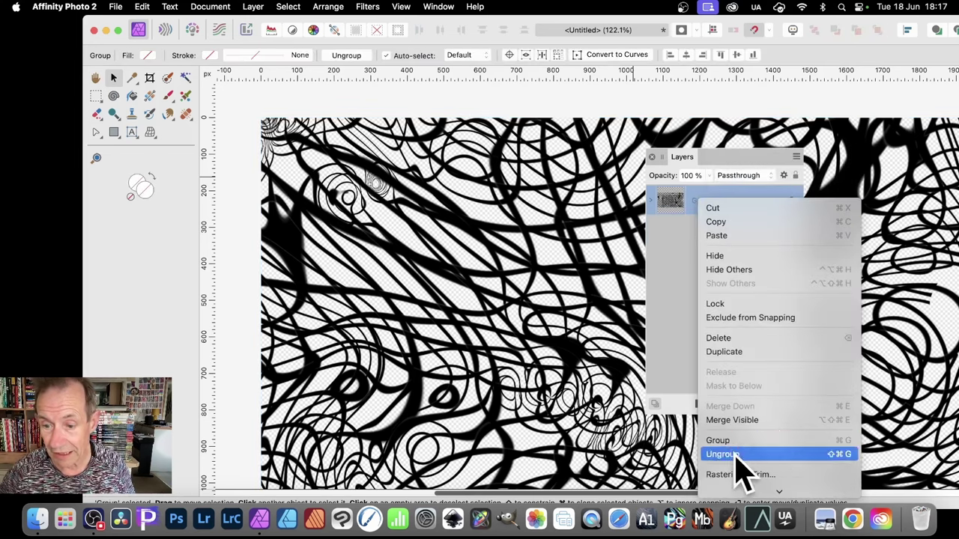
scroll(740, 464, down, 3)
click(744, 421)
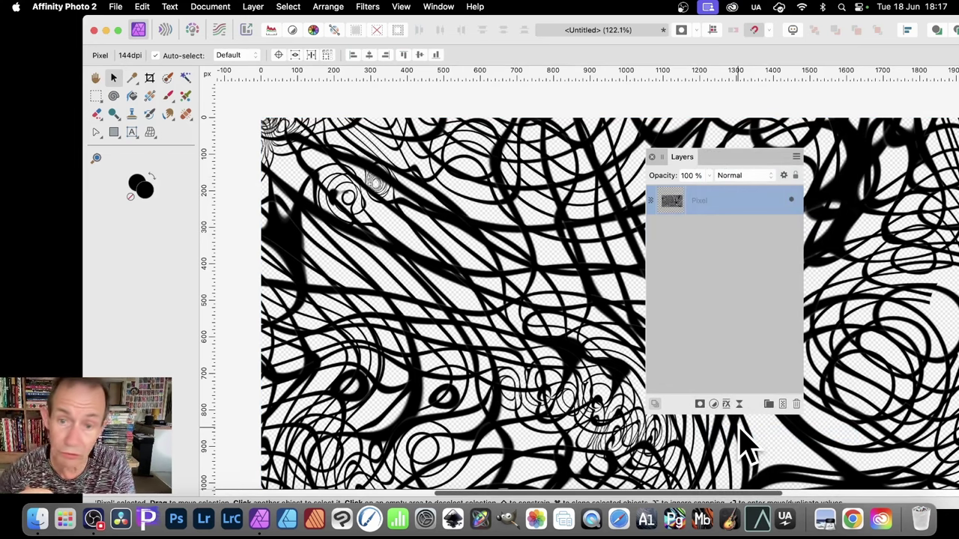
Create a Pattern layer from the tangled texture, then reposition and enlarge its tile.
click(255, 6)
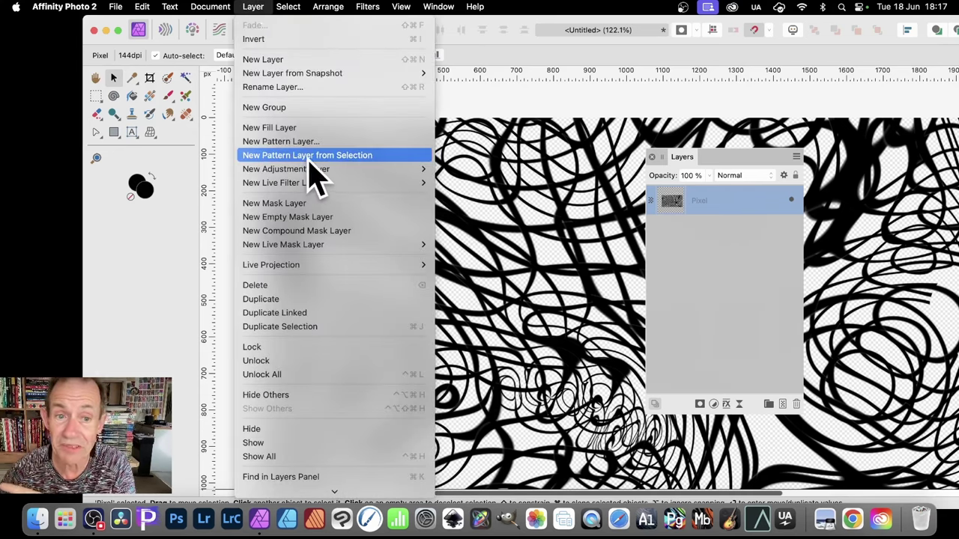
click(614, 221)
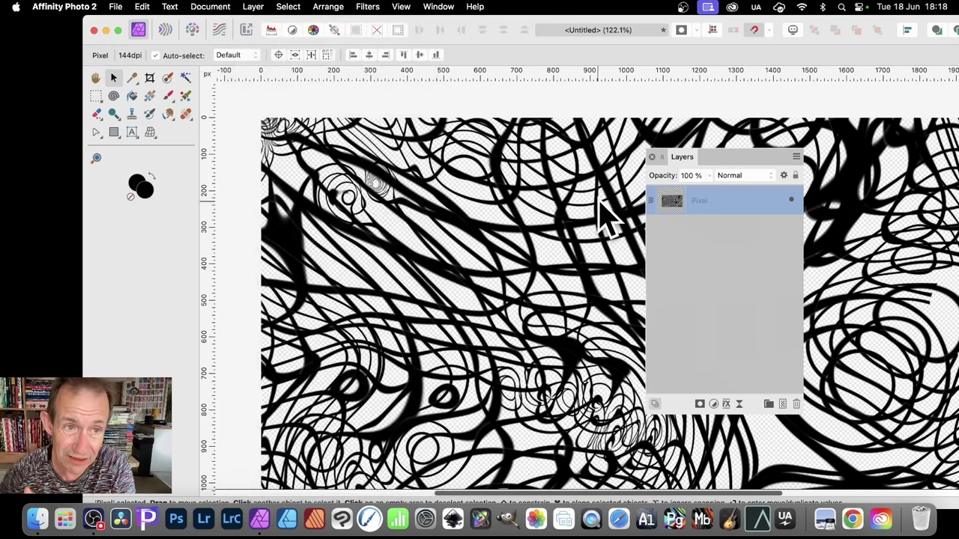
click(259, 7)
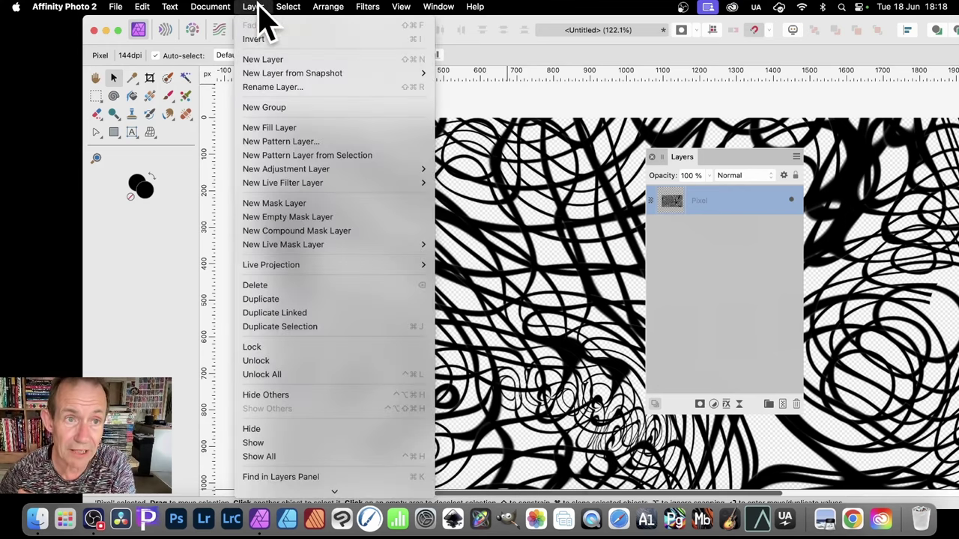
click(285, 155)
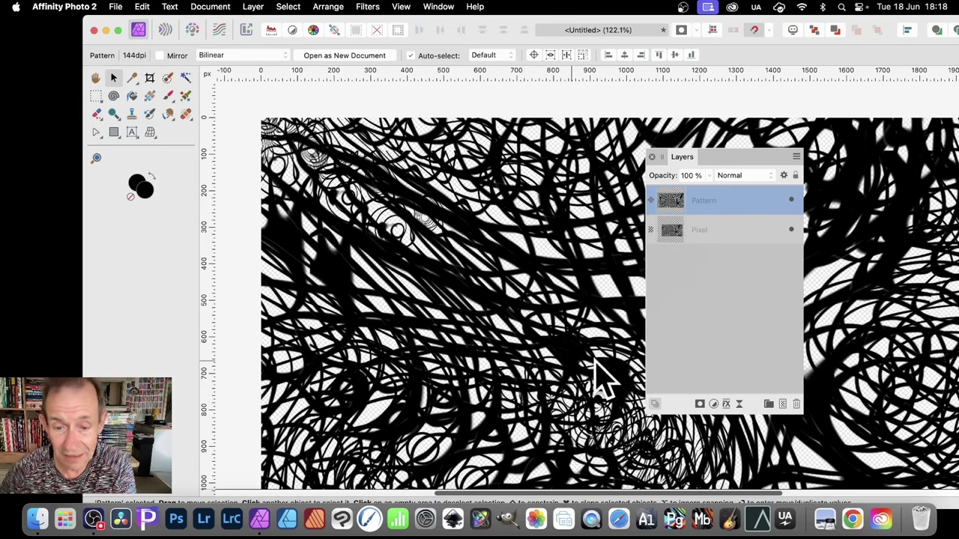
drag(719, 159, 645, 247)
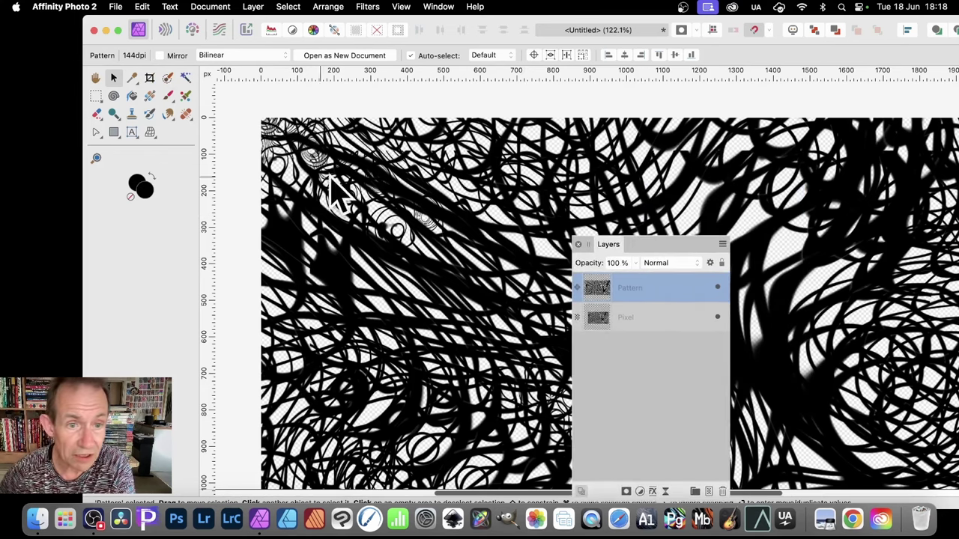
drag(332, 176, 483, 266)
drag(356, 188, 696, 342)
Delete the original Pixel layer, enable Mirror tiling, and shift the pattern origin.
click(627, 318)
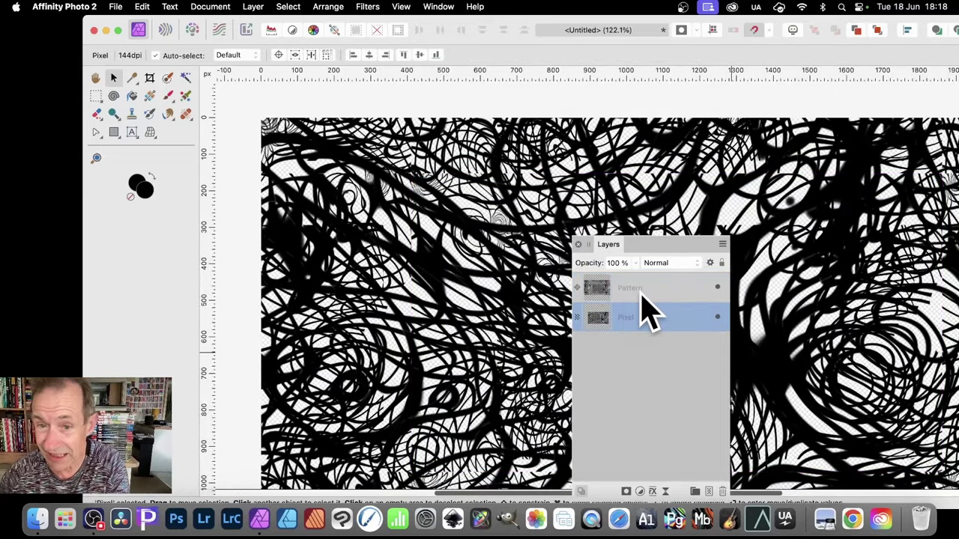
key(Delete)
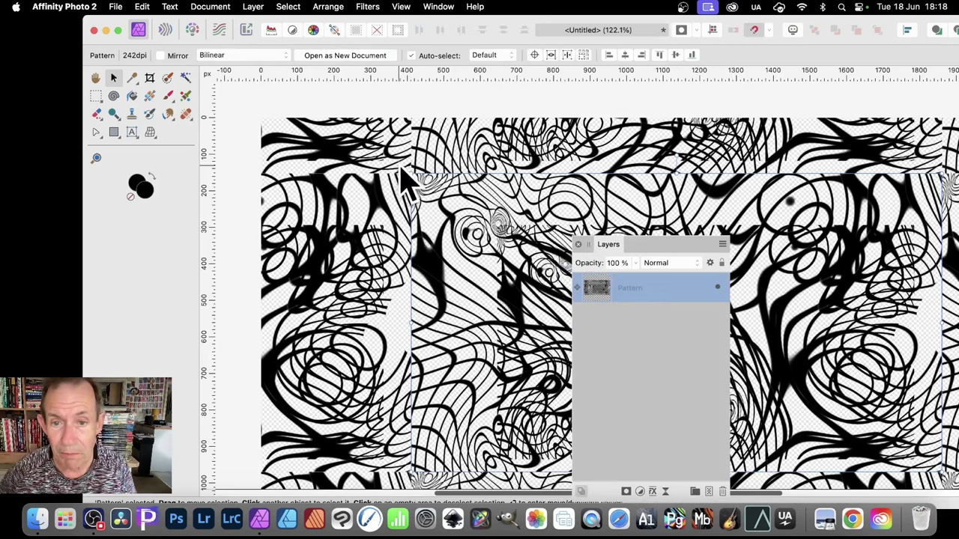
click(160, 55)
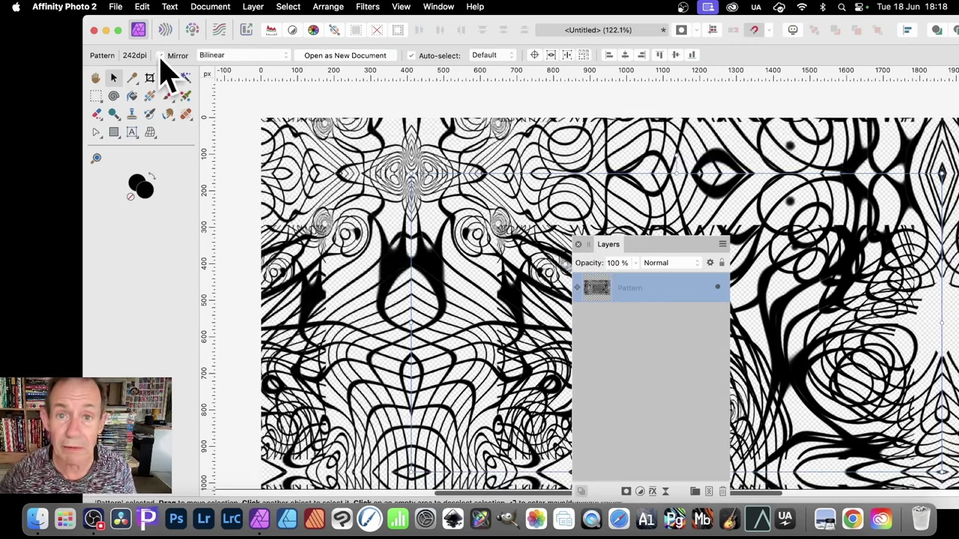
drag(410, 177, 507, 211)
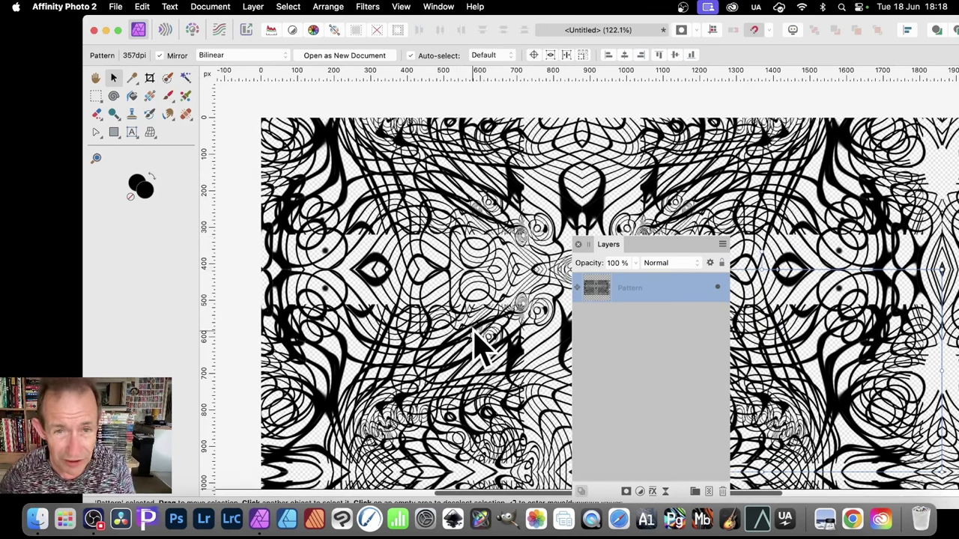
drag(662, 246, 574, 107)
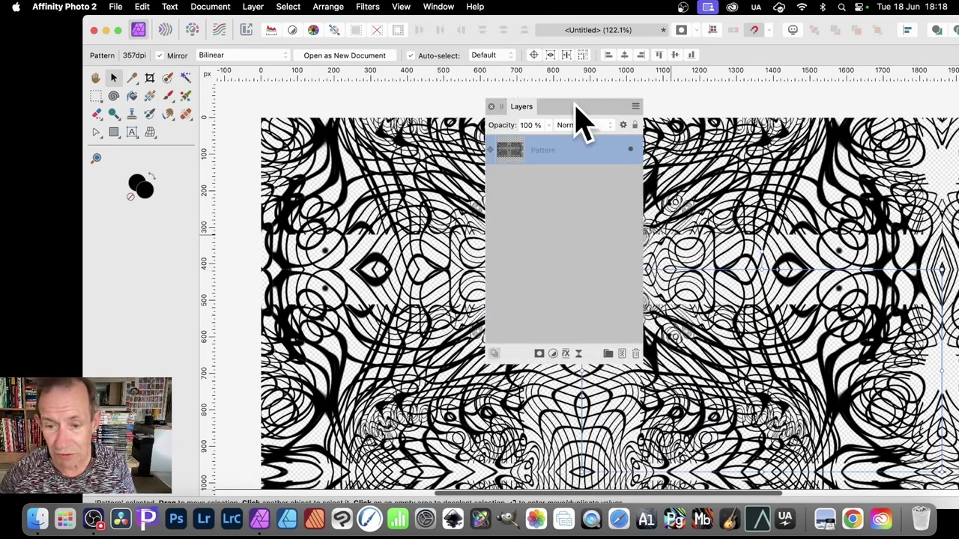
Raise the Pattern layer's Bevel/Emboss radius to 6.3 px in Layer Effects.
click(567, 356)
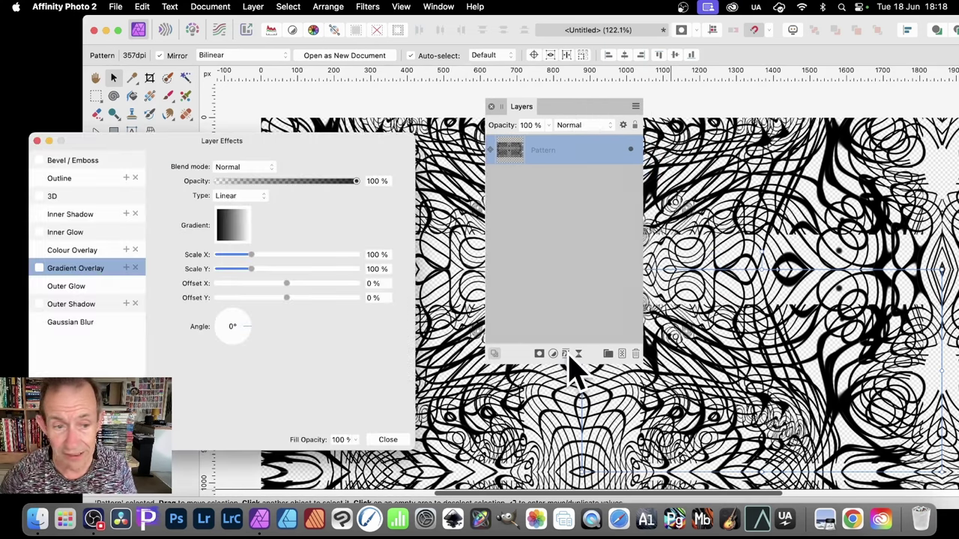
drag(253, 133, 678, 131)
click(480, 142)
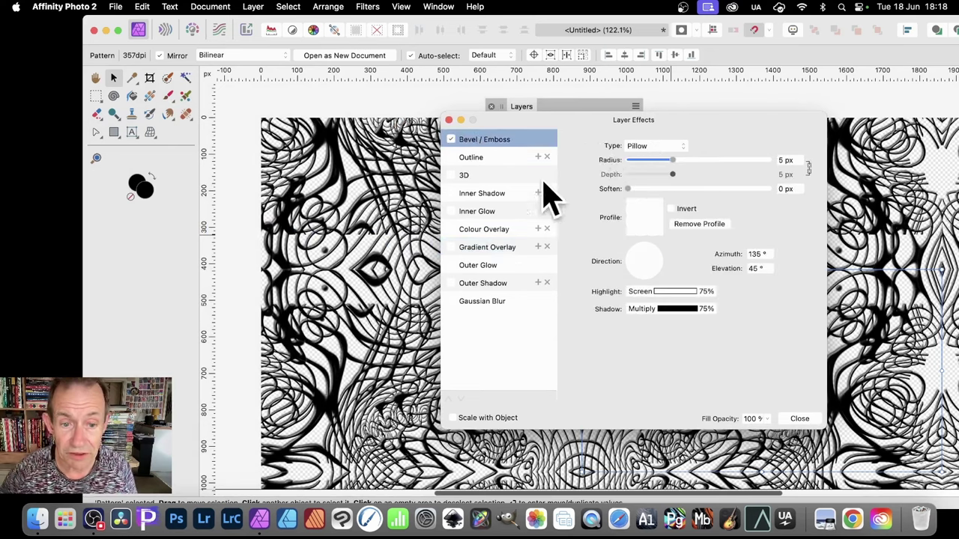
drag(592, 122, 666, 108)
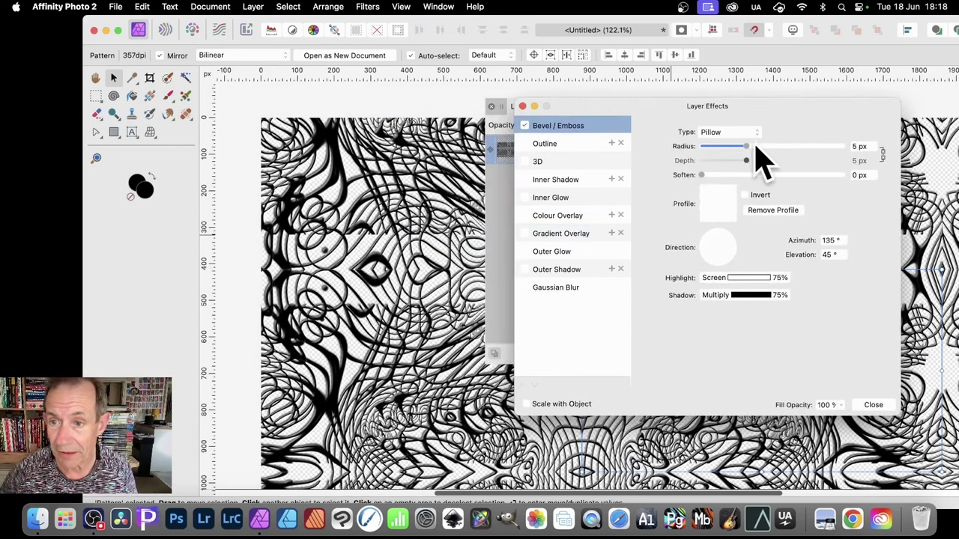
drag(746, 146, 753, 146)
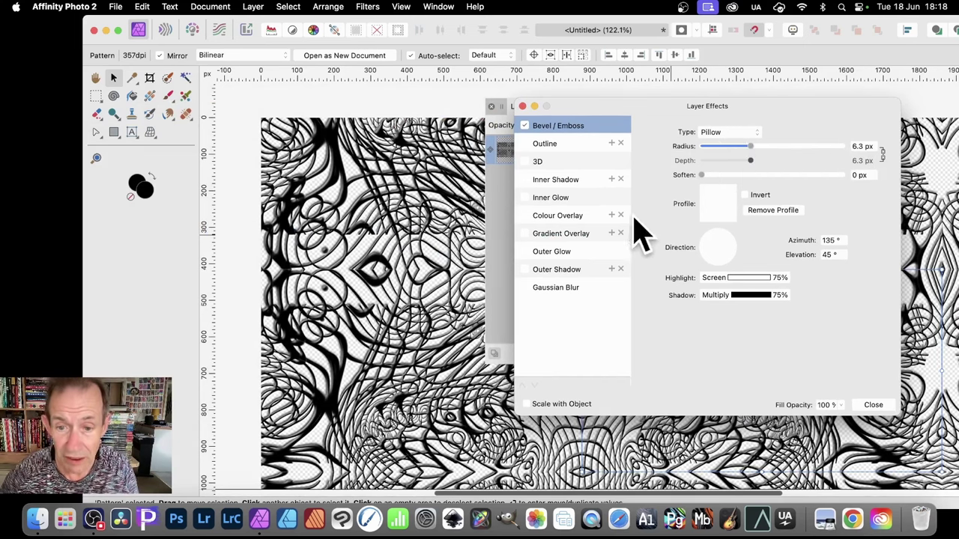
Enable Outer Shadow with 0.8 px radius, 1 px offset and 45% intensity.
click(526, 269)
click(567, 271)
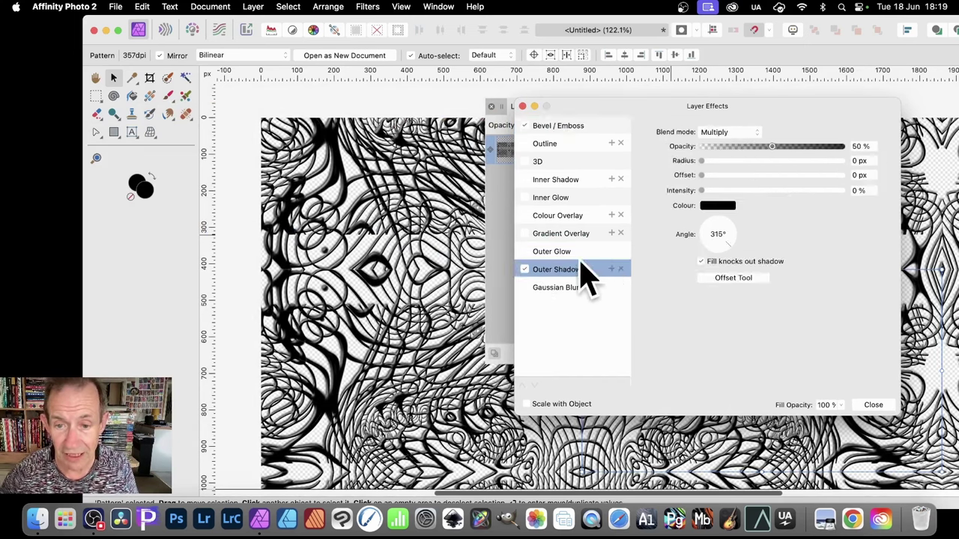
drag(716, 161, 765, 191)
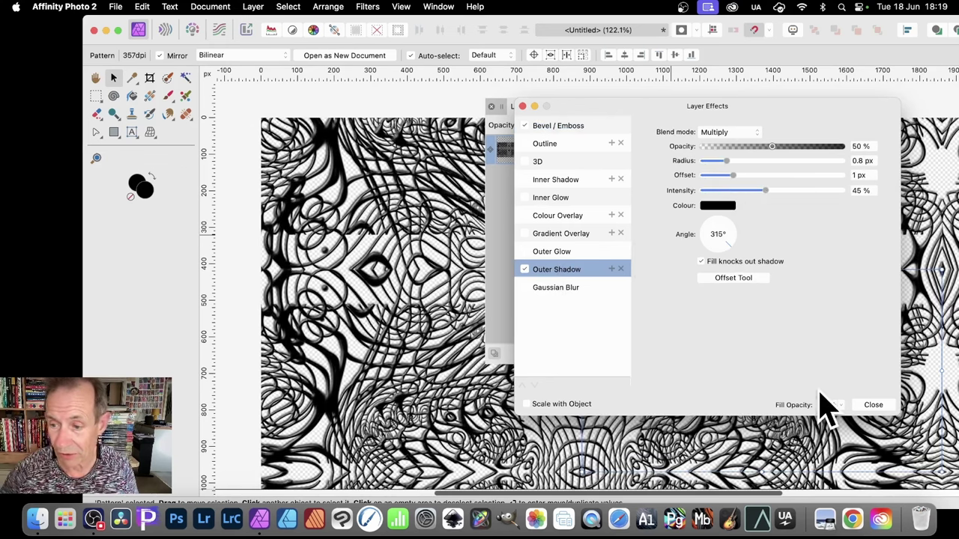
click(873, 406)
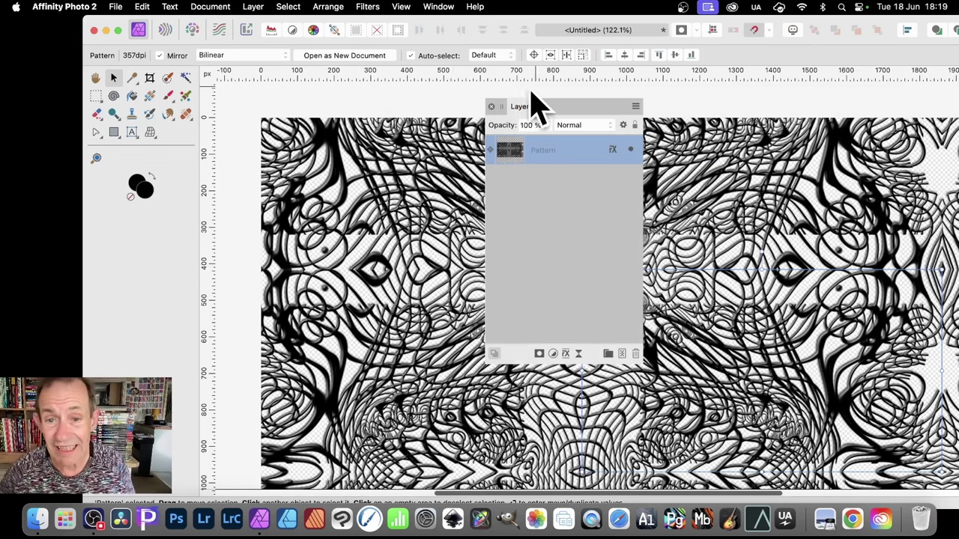
Rasterise the Pattern layer with Preserve layer FX unticked.
right_click(540, 168)
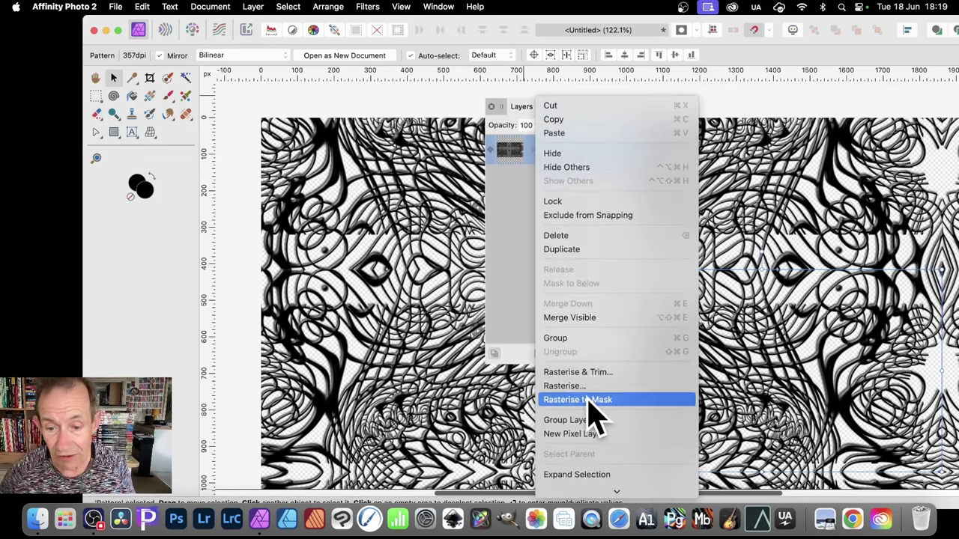
click(588, 386)
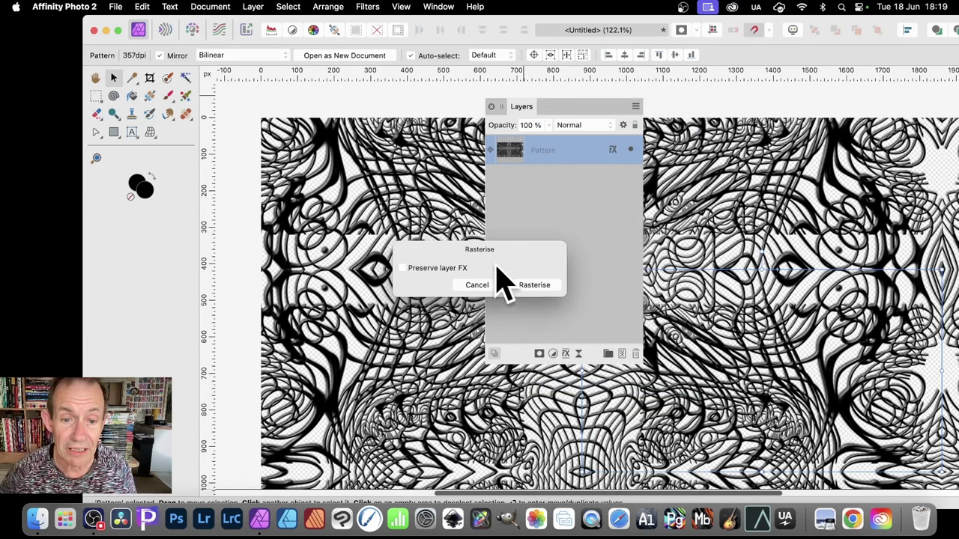
click(538, 288)
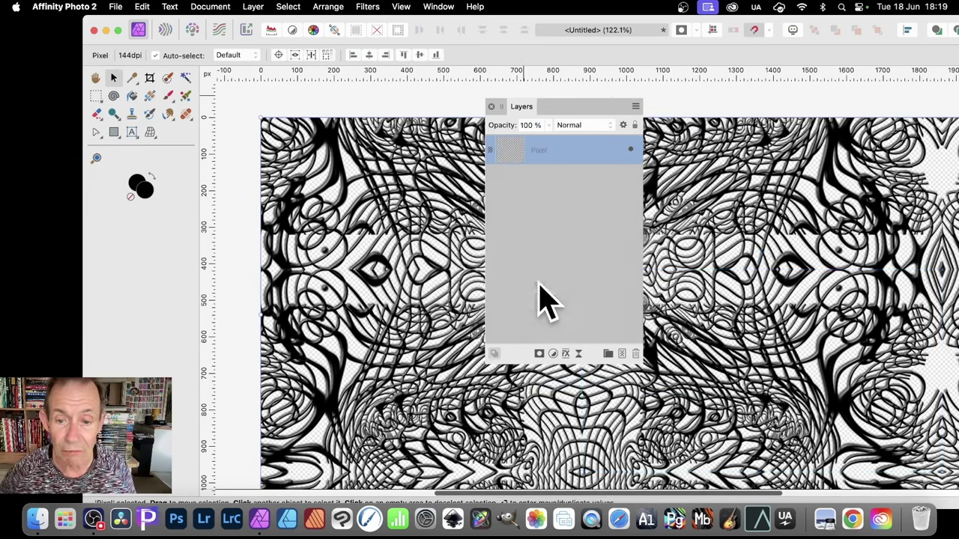
Apply a distortion filter from the Filters menu to swirl the pattern.
drag(590, 111, 600, 120)
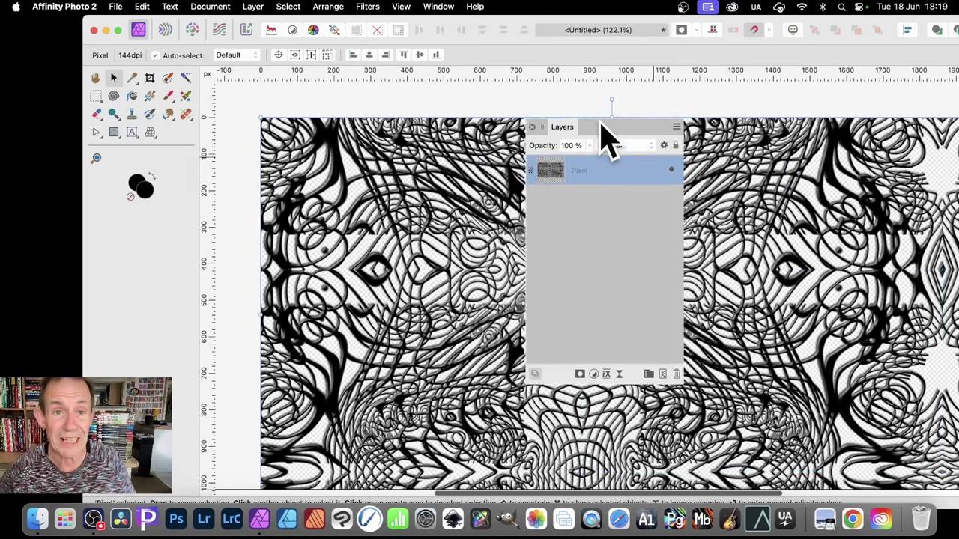
click(374, 7)
click(386, 34)
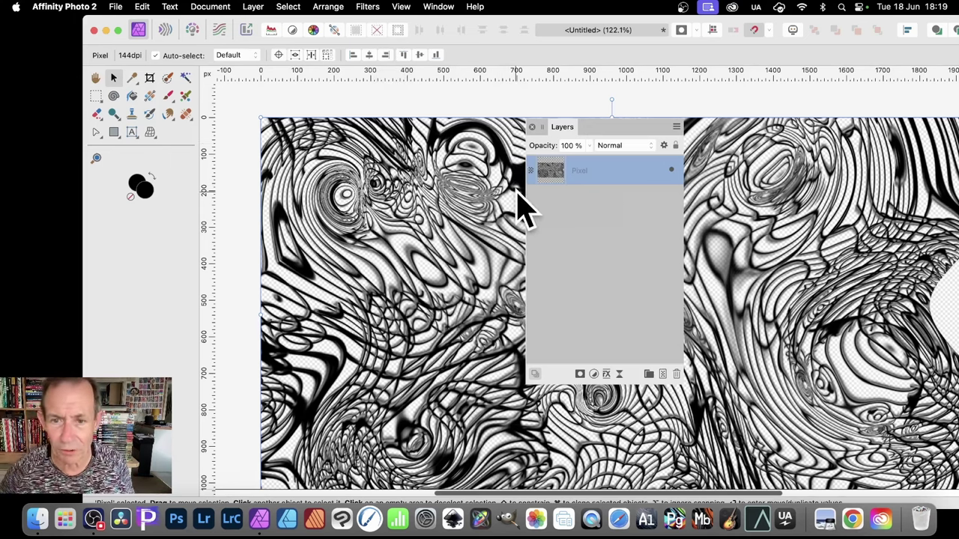
Make a Selection from Layer of the warped pixel layer, then delete that layer.
click(289, 7)
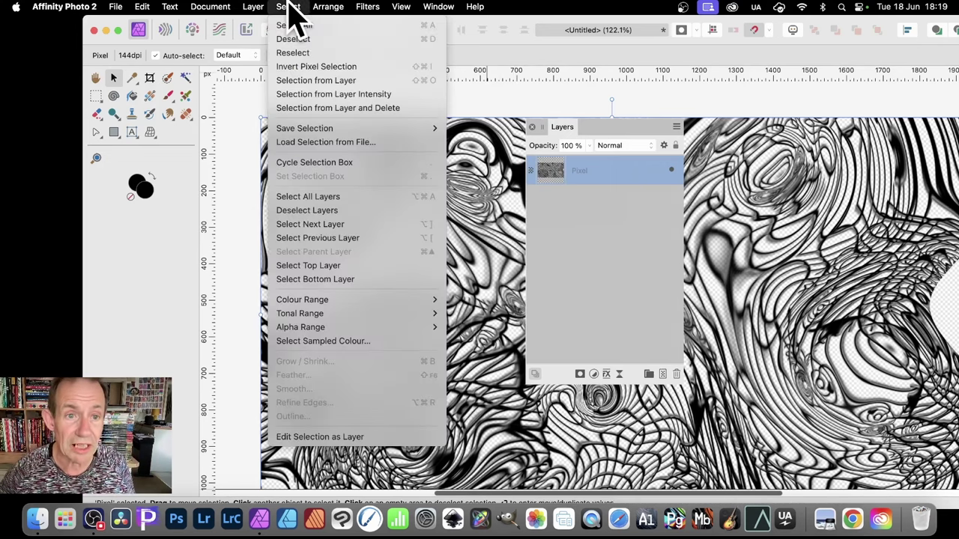
click(320, 81)
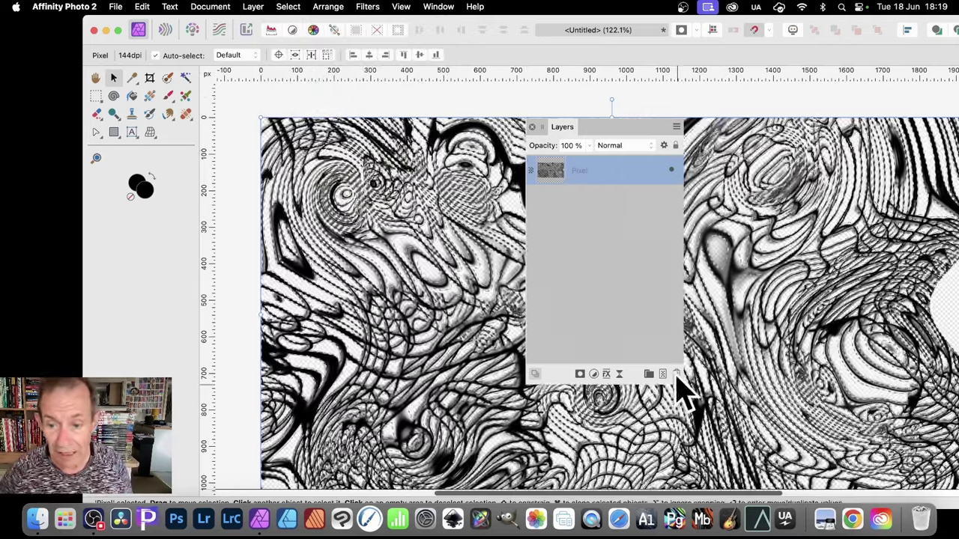
click(677, 374)
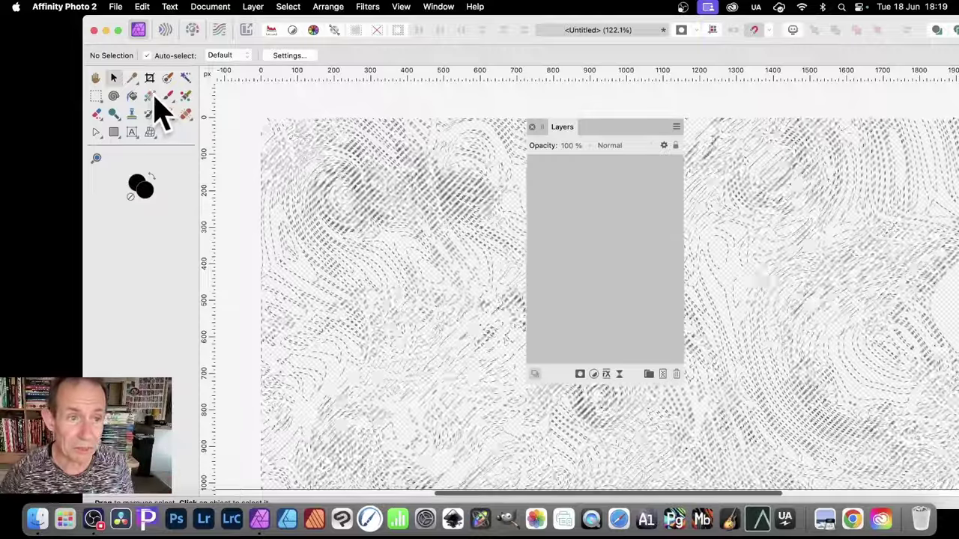
Fill the selection on a new pixel layer with a pale-to-black linear gradient, then deselect.
click(152, 104)
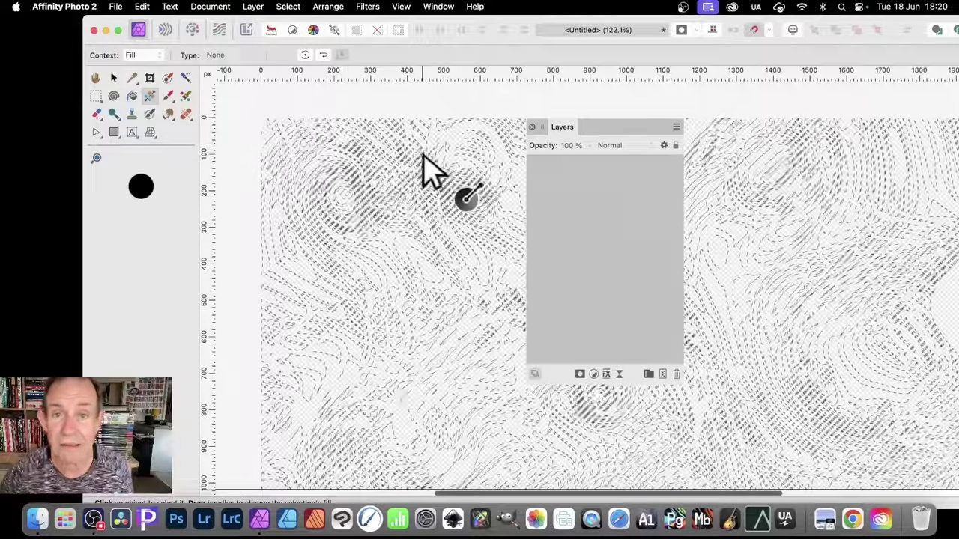
click(255, 9)
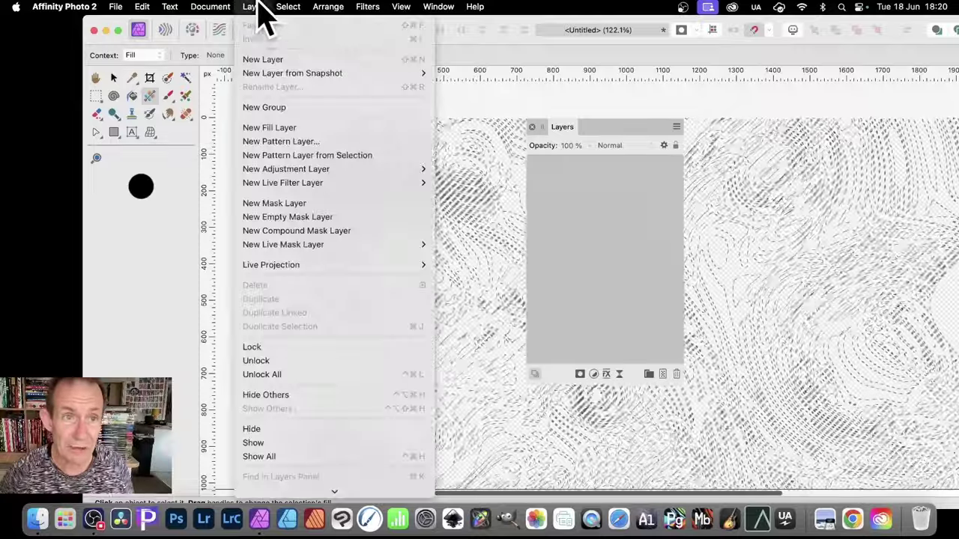
click(261, 60)
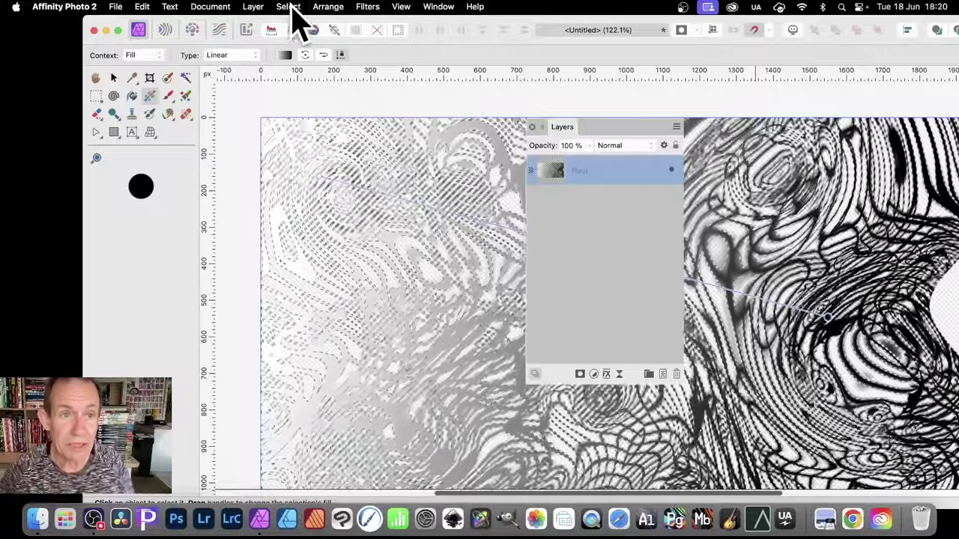
click(290, 7)
click(295, 39)
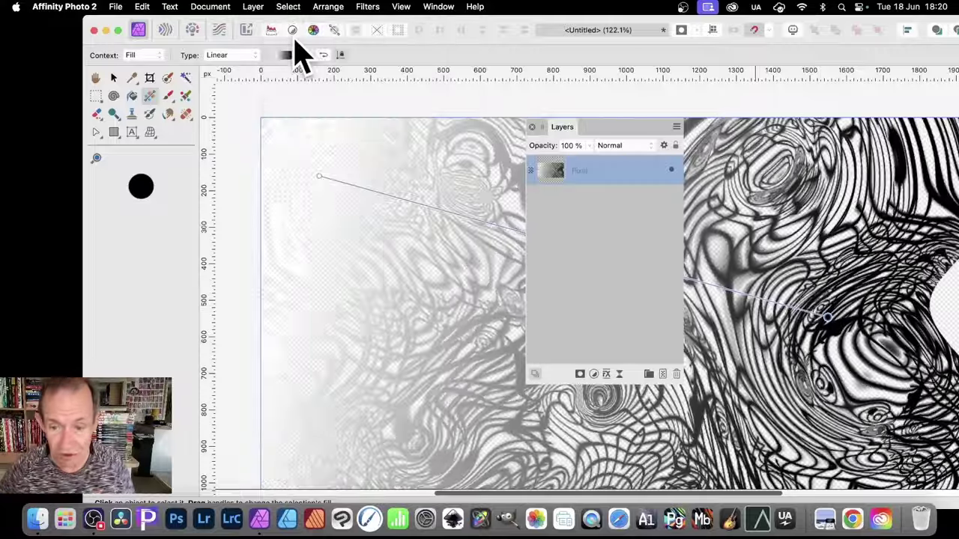
Enable Outer Shadow and a 3D effect with 13.9 px radius on the gradient layer.
click(608, 374)
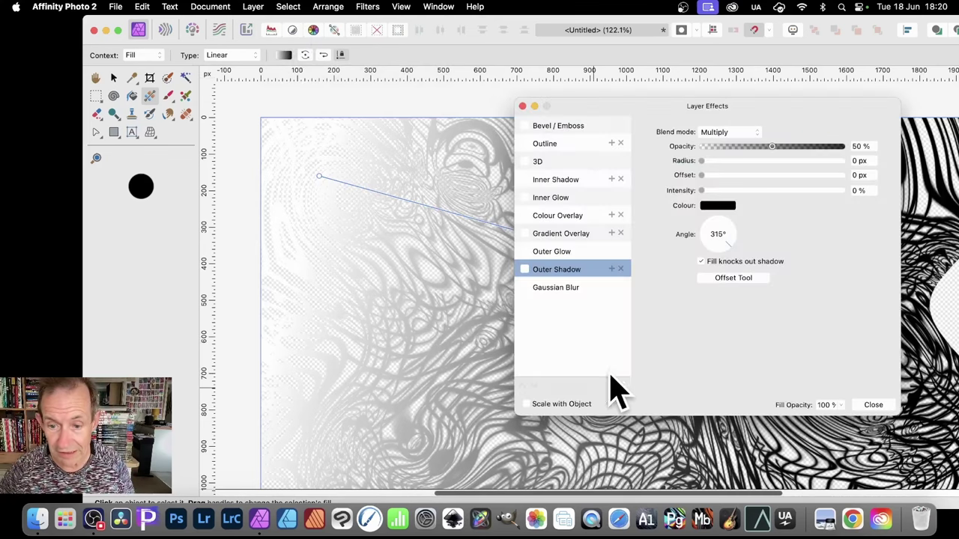
click(525, 269)
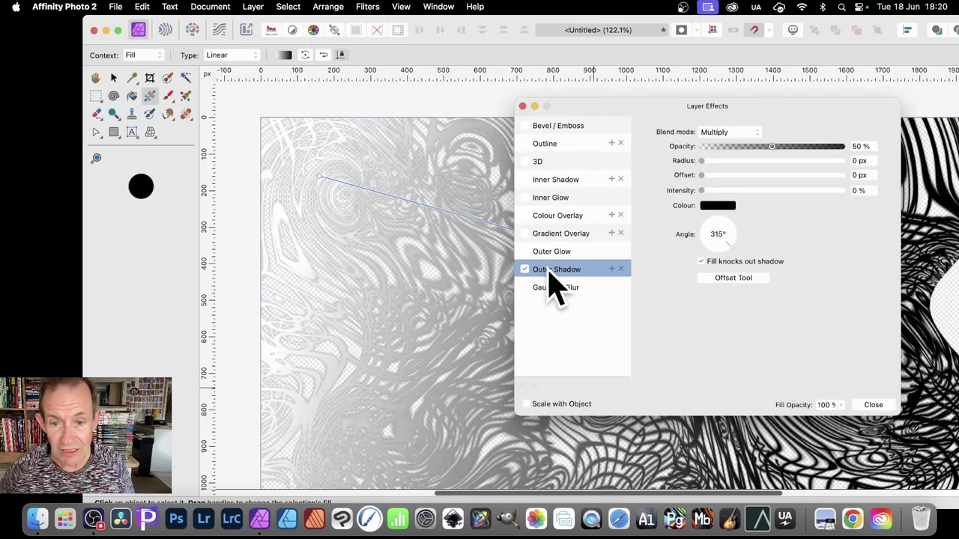
click(525, 161)
click(551, 161)
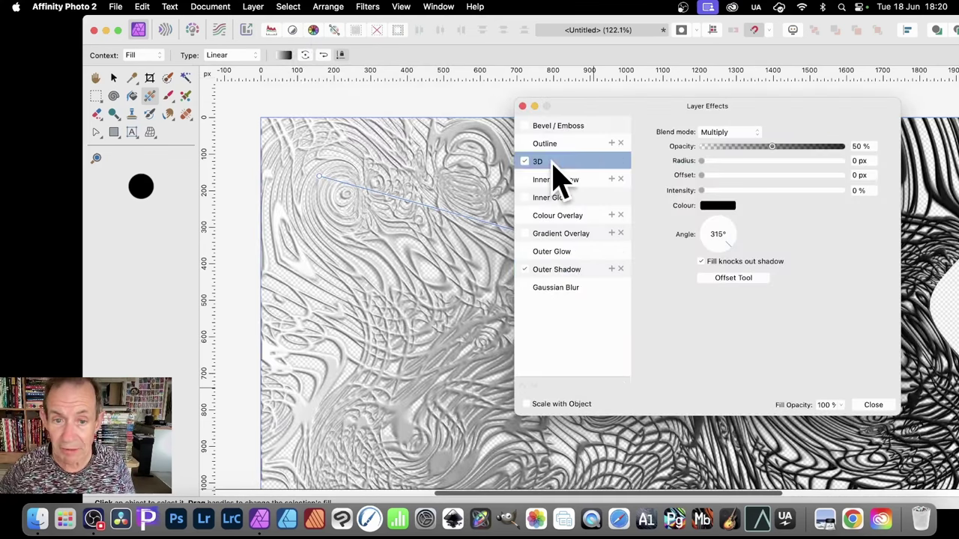
drag(755, 136, 303, 136)
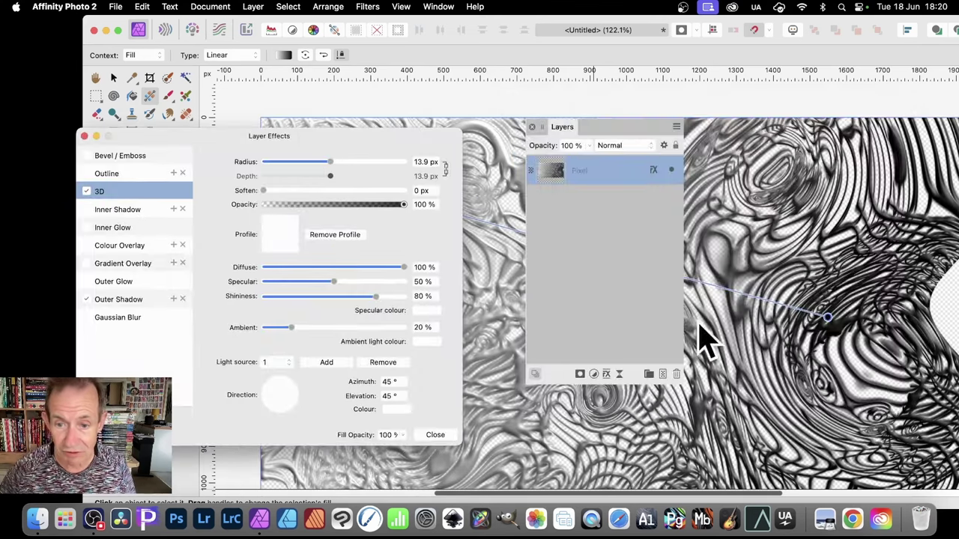
click(435, 435)
drag(573, 137, 788, 154)
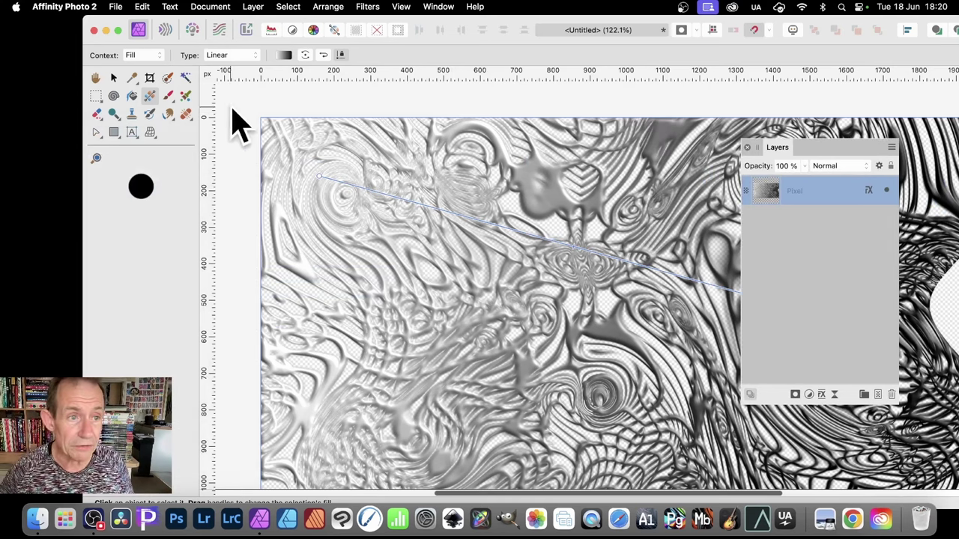
Option-drag the chrome texture layer to duplicate it, scale up the copy, and place it over the original.
click(113, 78)
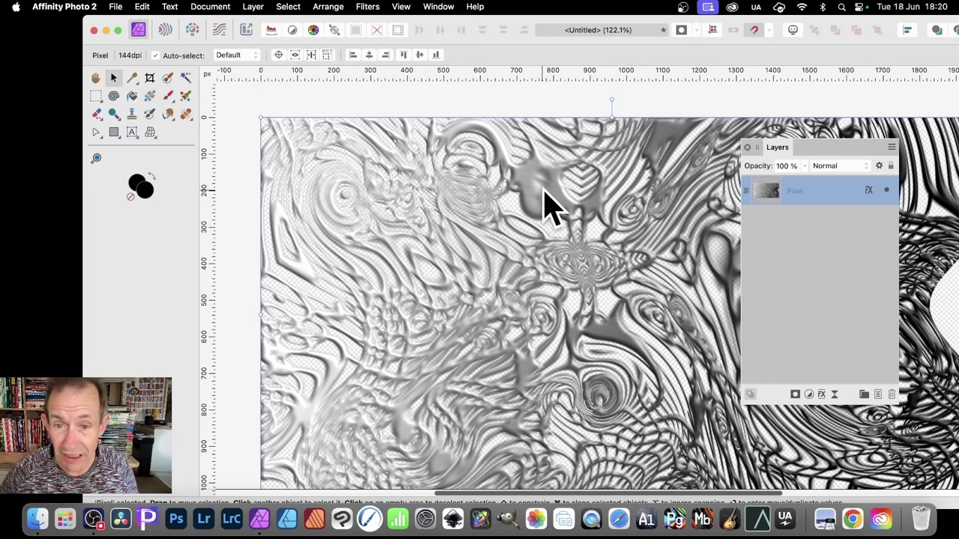
drag(537, 189, 941, 483)
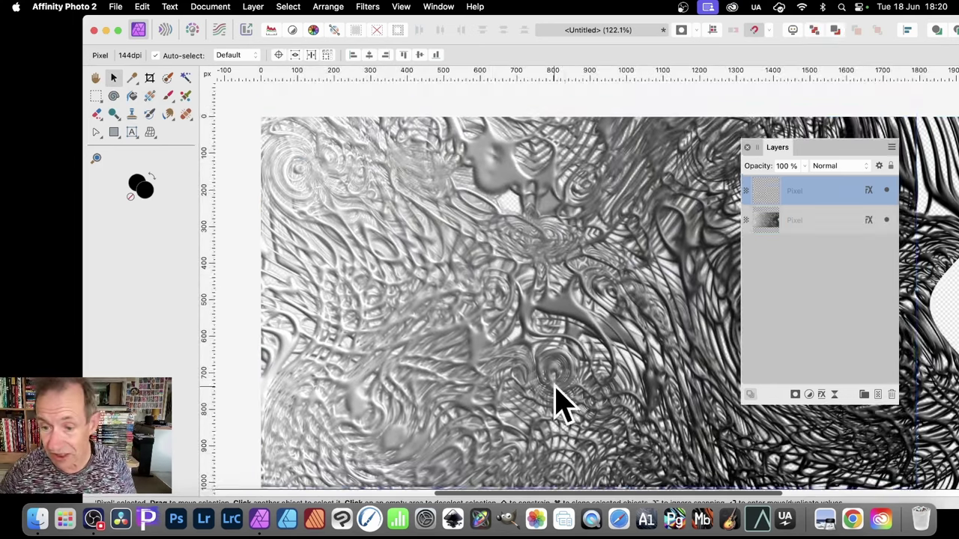
scroll(558, 404, down, 3)
drag(917, 416, 952, 433)
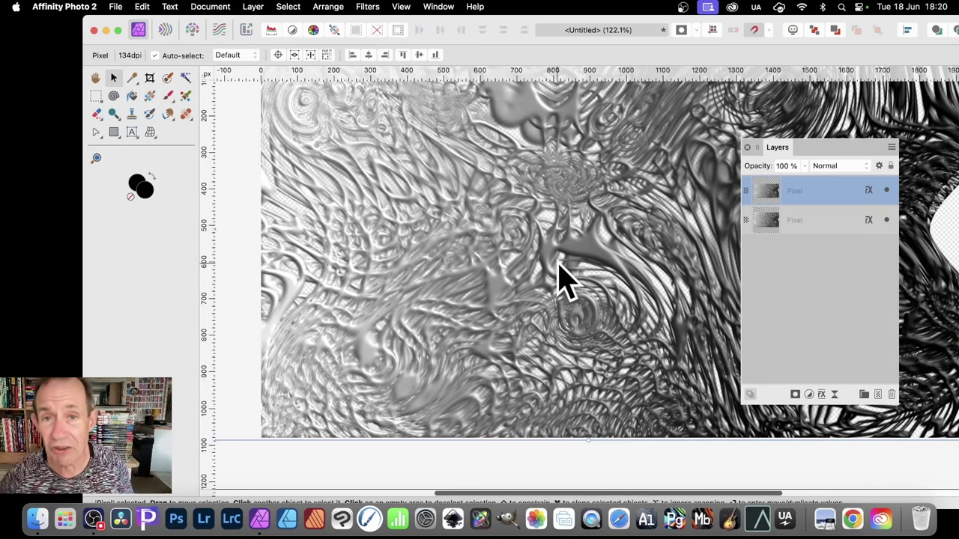
scroll(341, 294, up, 3)
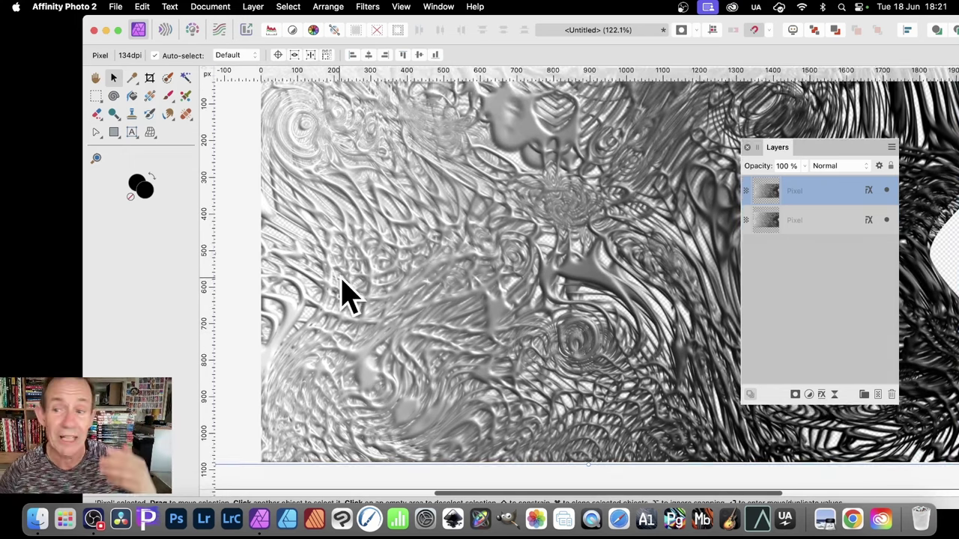
drag(480, 252, 133, 197)
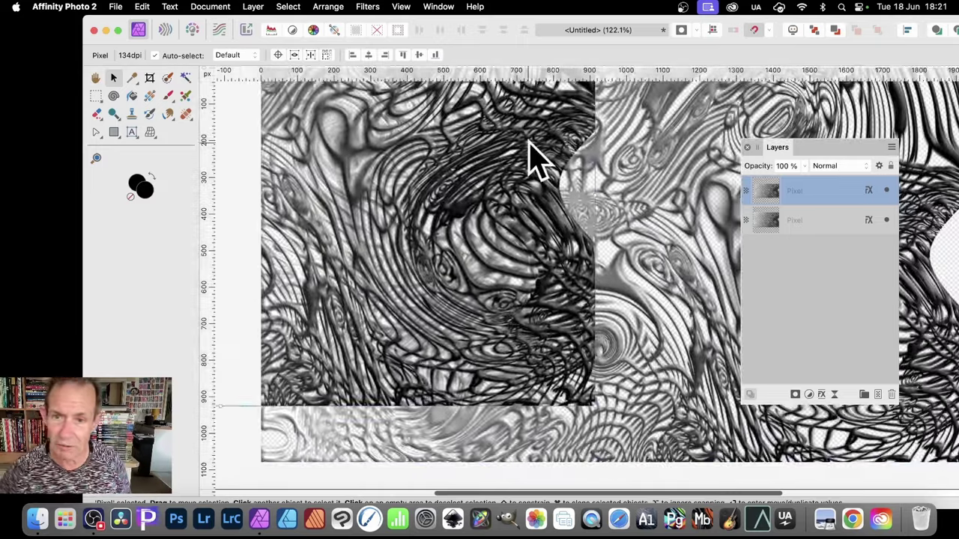
drag(412, 208, 814, 289)
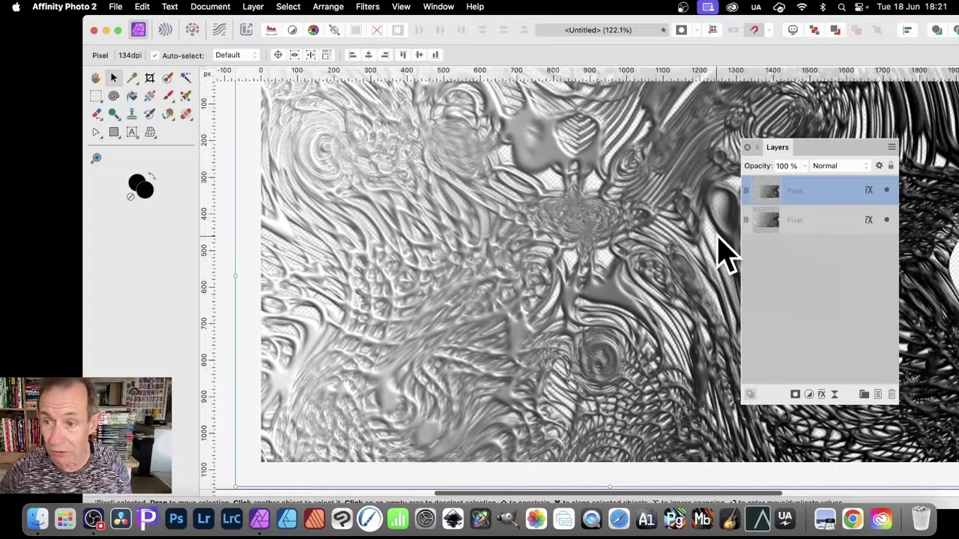
Apply Distort > Deform to the top layer, dragging two control points to warp its centre.
click(367, 6)
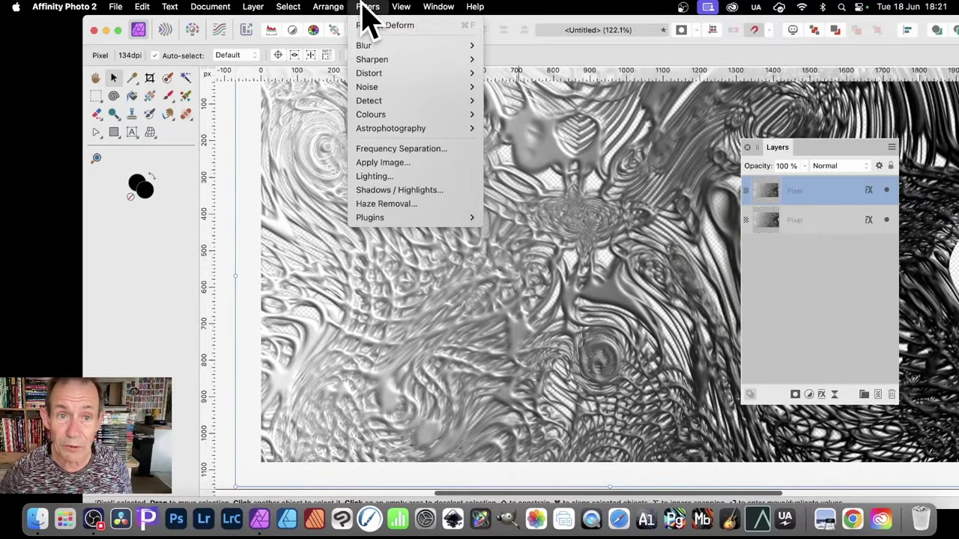
mouse_move(377, 75)
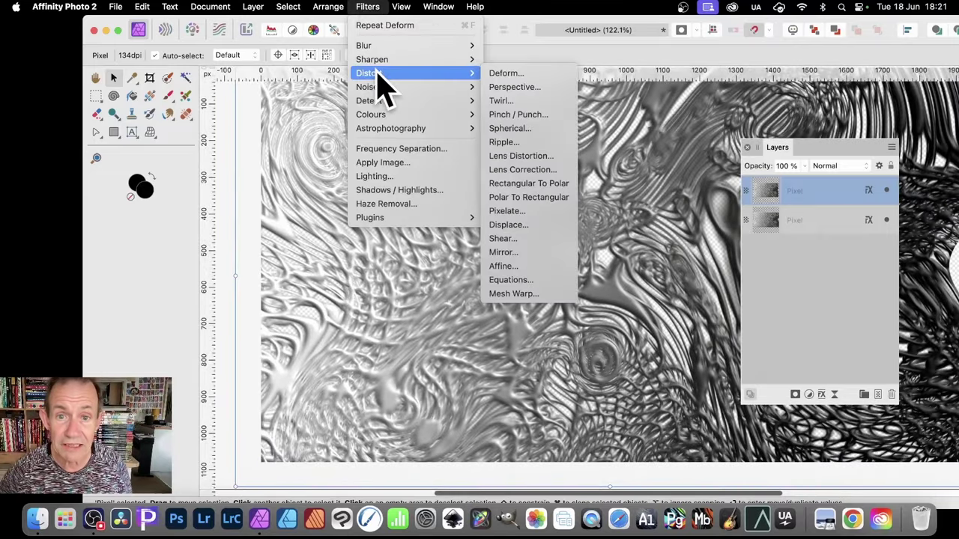
click(524, 72)
click(566, 200)
click(587, 278)
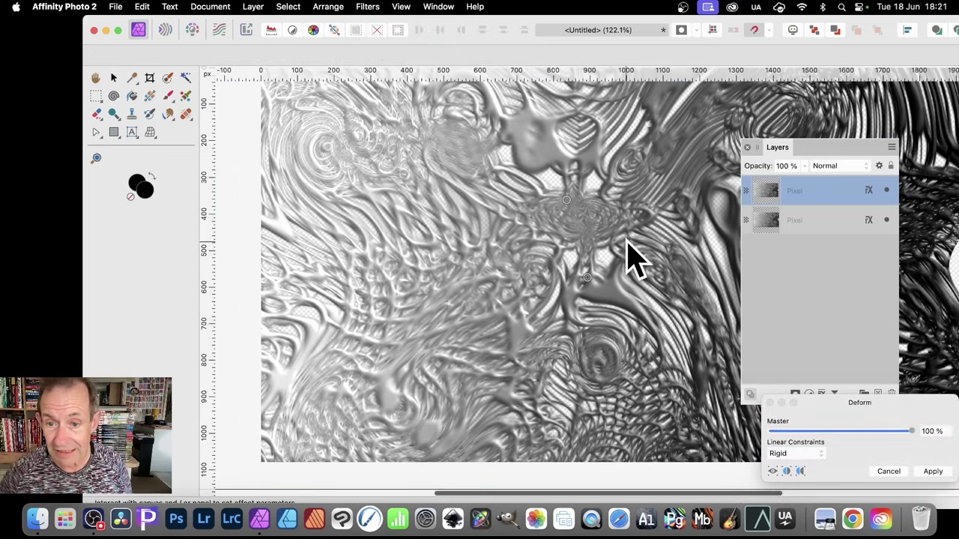
drag(625, 242, 279, 178)
drag(437, 243, 299, 425)
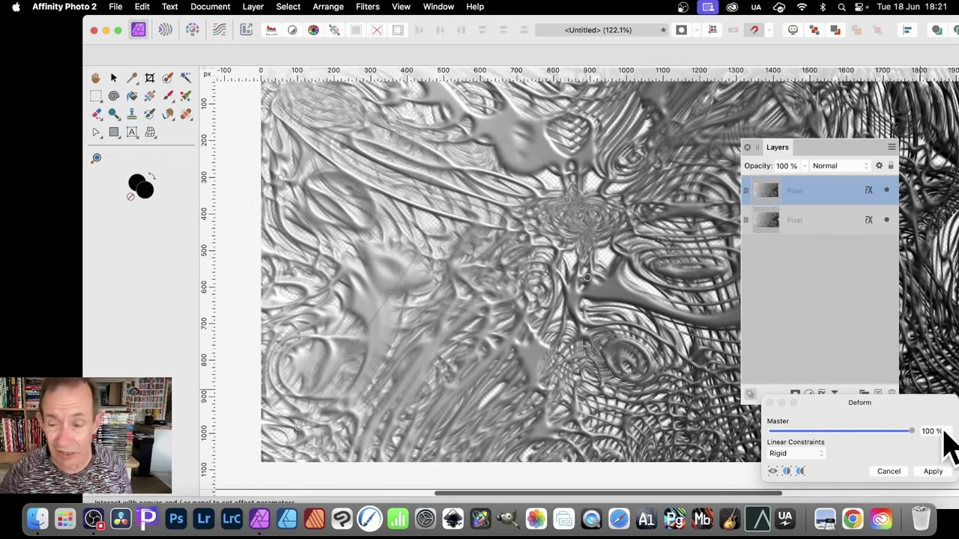
drag(898, 405, 552, 159)
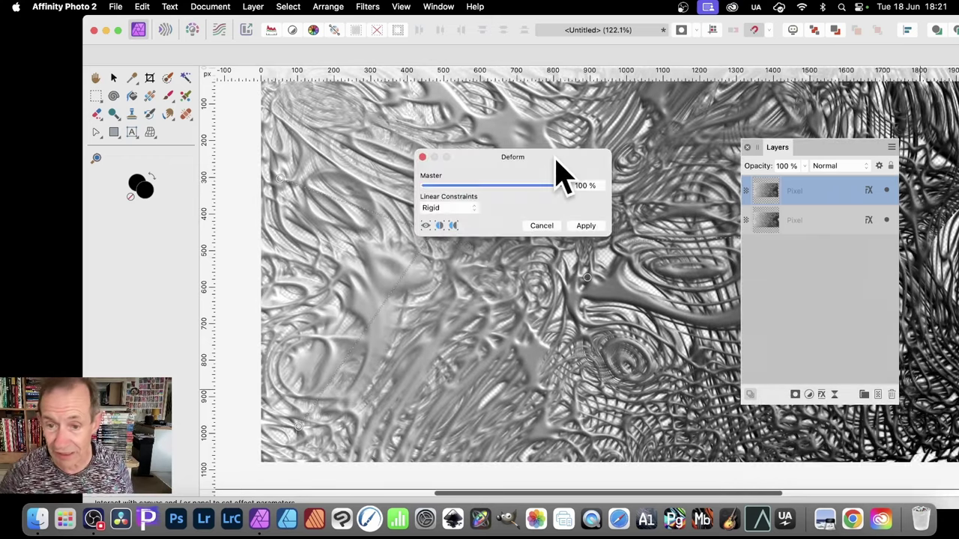
click(586, 225)
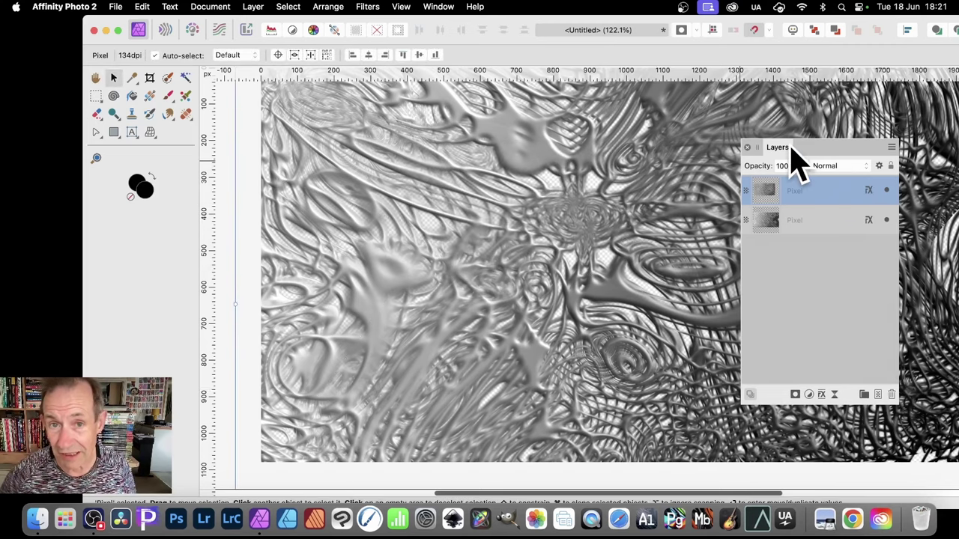
Set the top texture layer's blend mode to Lighten.
click(839, 167)
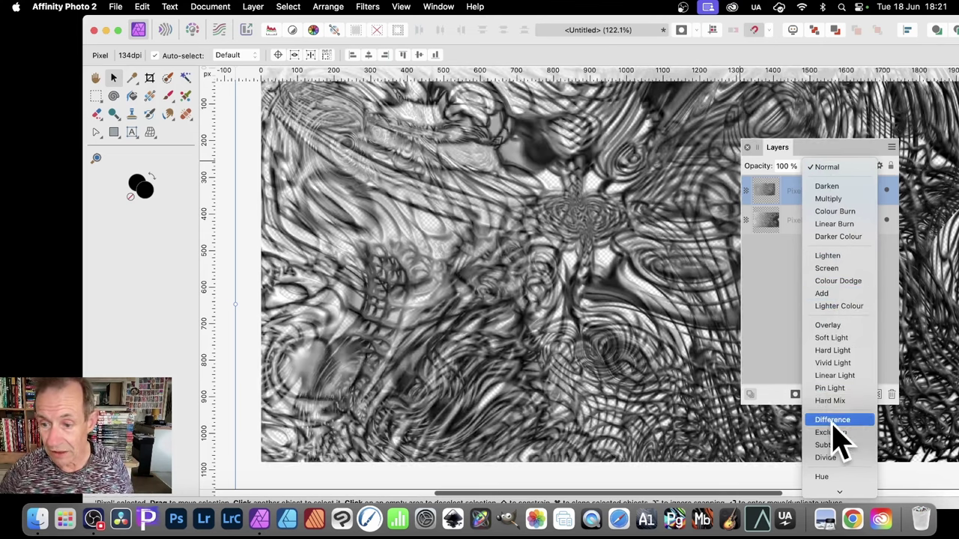
click(830, 258)
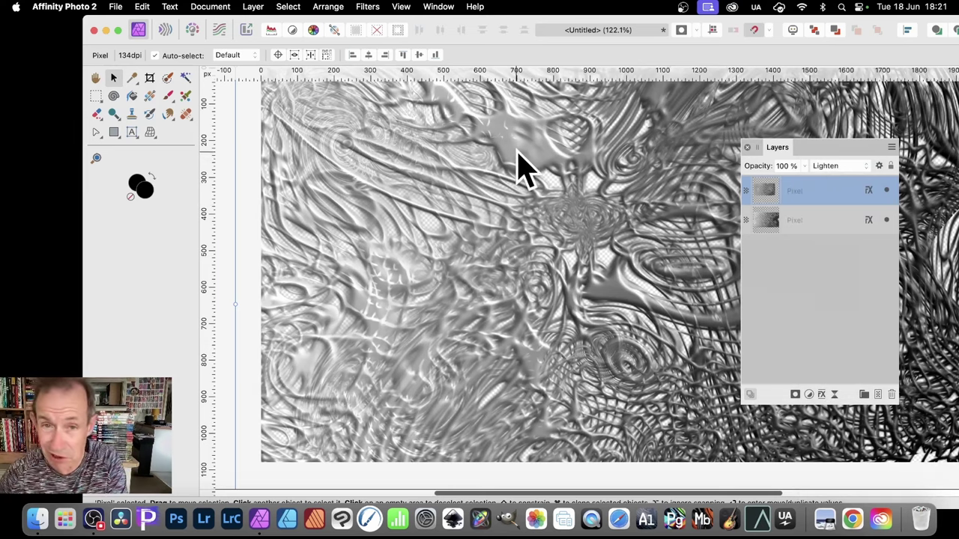
key(Return)
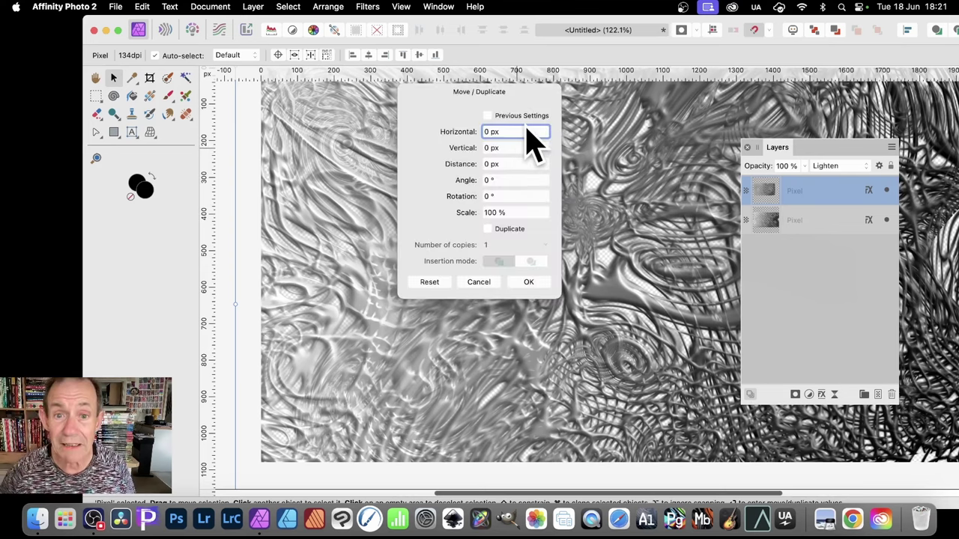
click(488, 229)
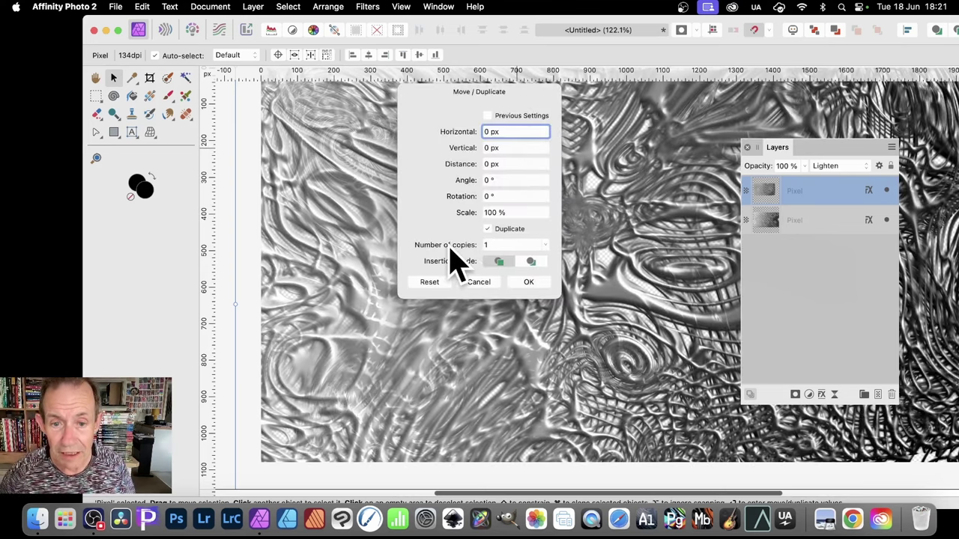
scroll(451, 251, up, 4)
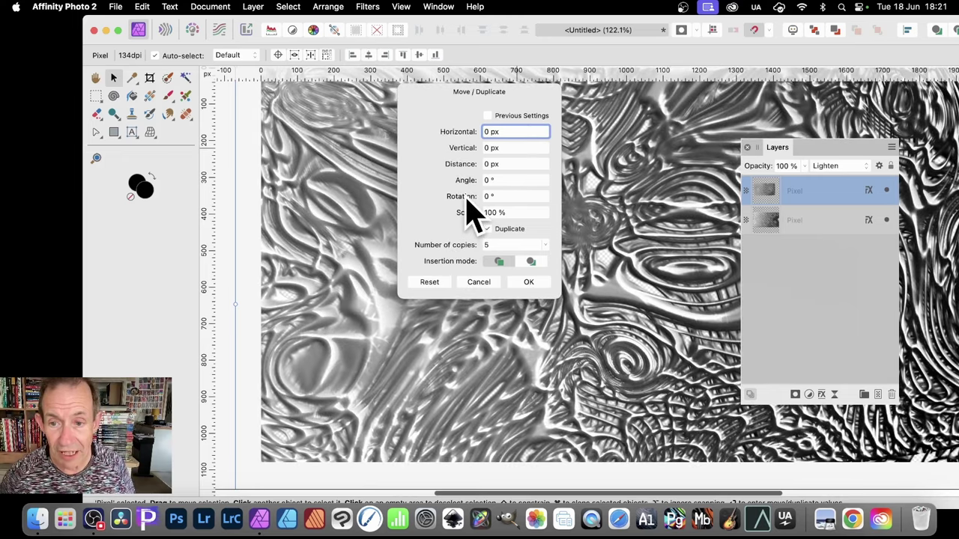
scroll(469, 210, up, 2)
scroll(470, 211, up, 2)
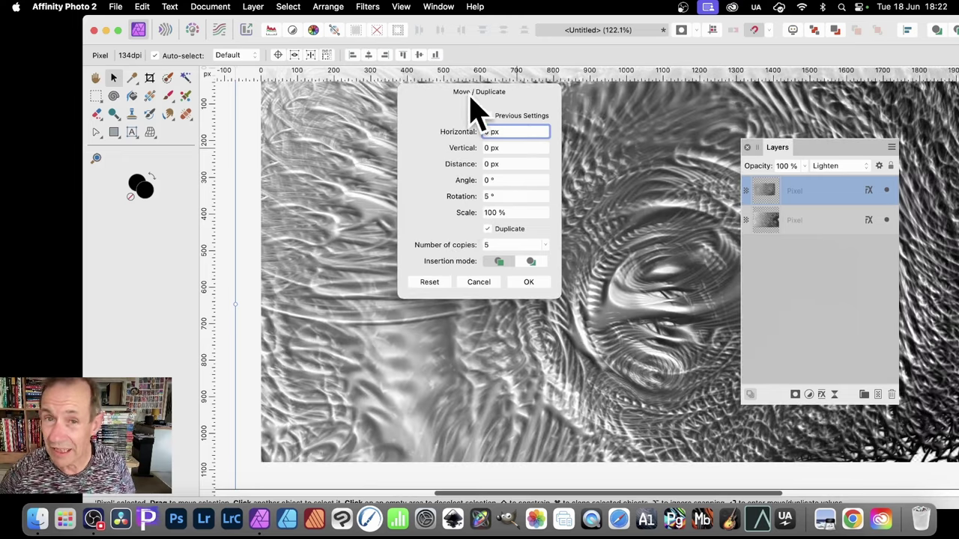
drag(489, 94, 401, 98)
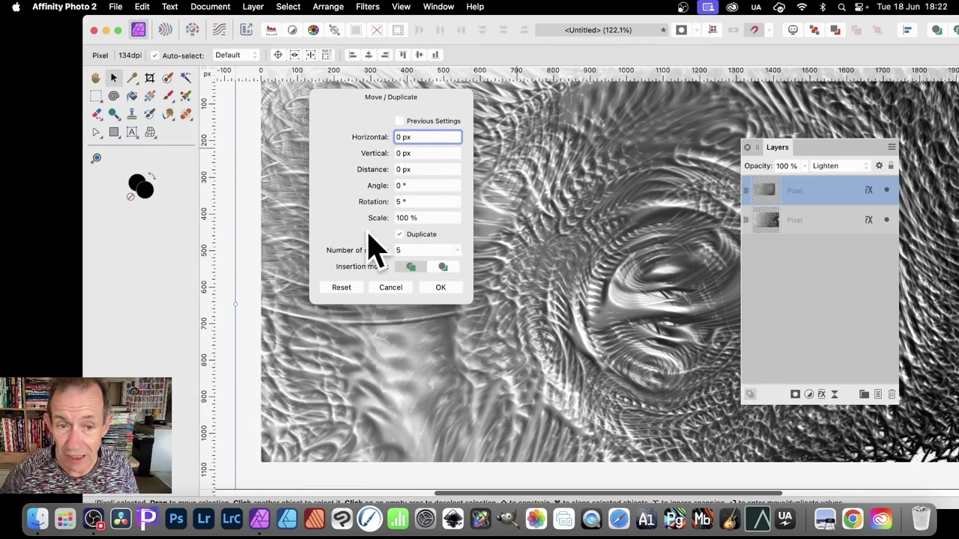
drag(378, 219, 399, 229)
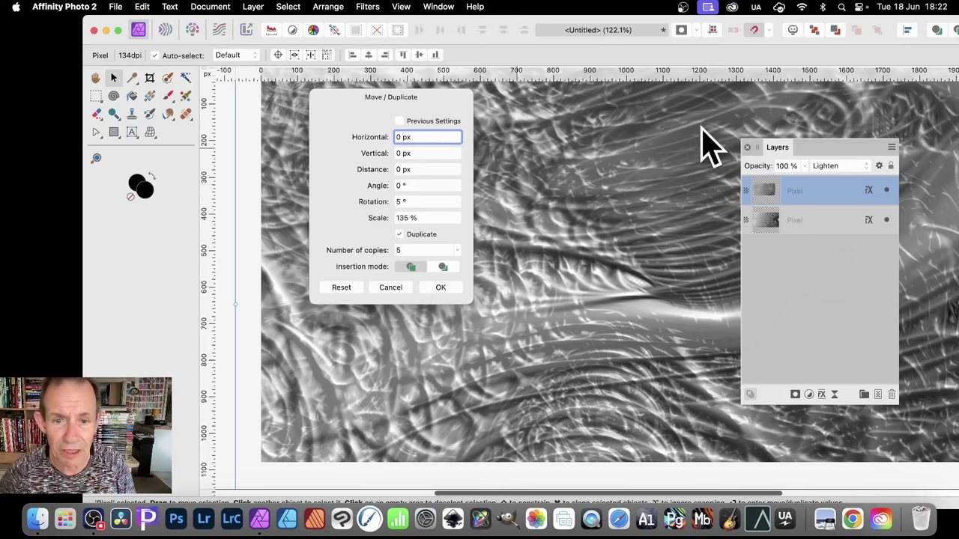
click(391, 287)
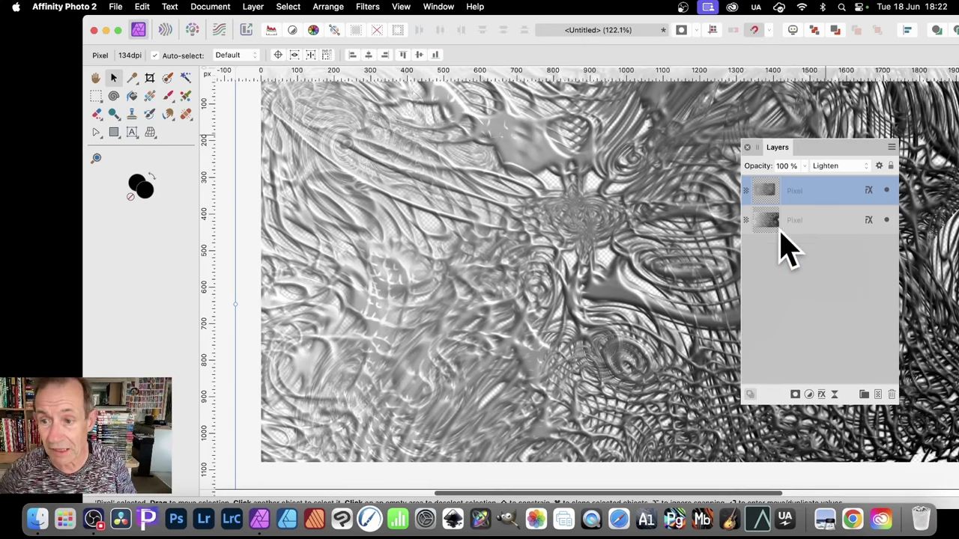
Select both texture layers and group them.
shift+click(799, 220)
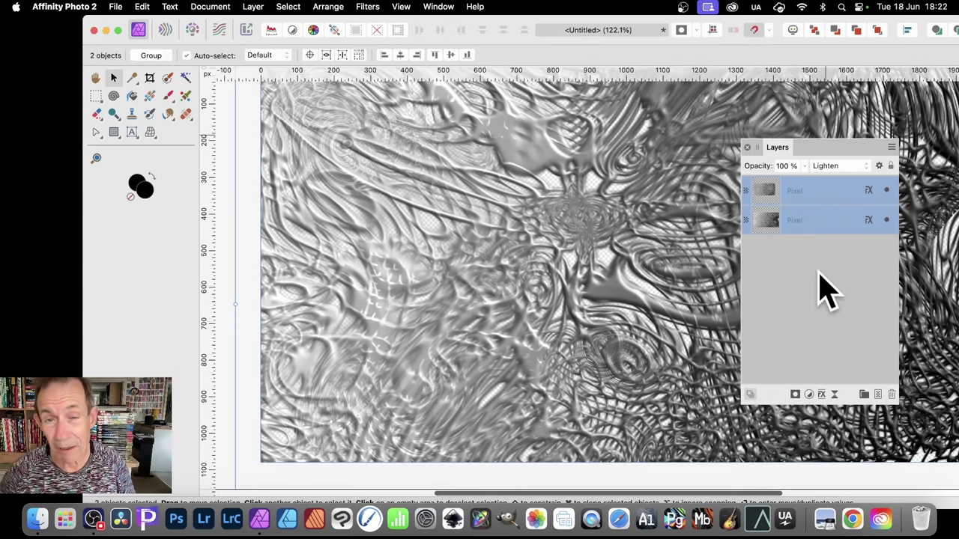
right_click(815, 209)
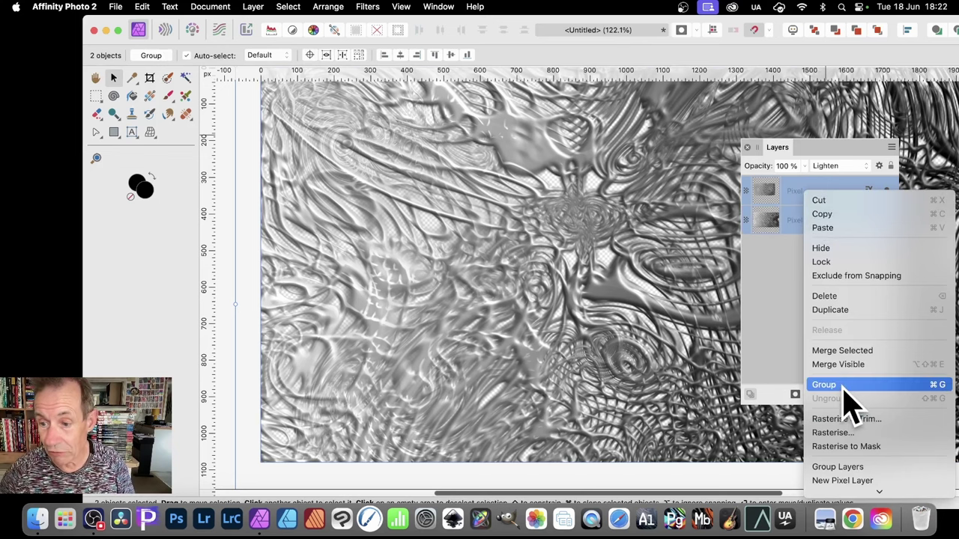
click(839, 385)
Rasterise the new group into a single pixel layer.
right_click(794, 192)
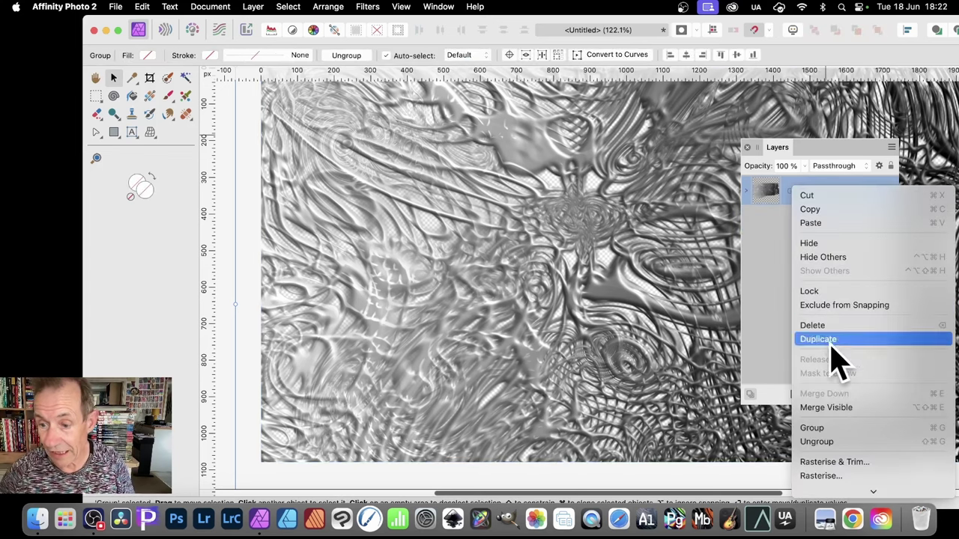
scroll(839, 455, down, 2)
click(842, 436)
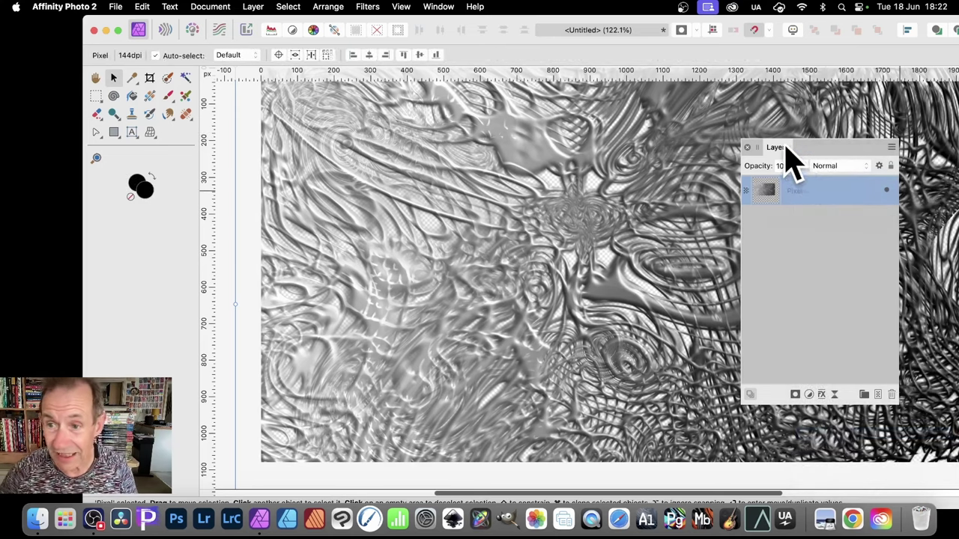
Add 3D at 9.5 px radius, Bevel/Emboss at 11.4 px and an Outer Shadow with 5.5 px offset.
drag(787, 149, 673, 102)
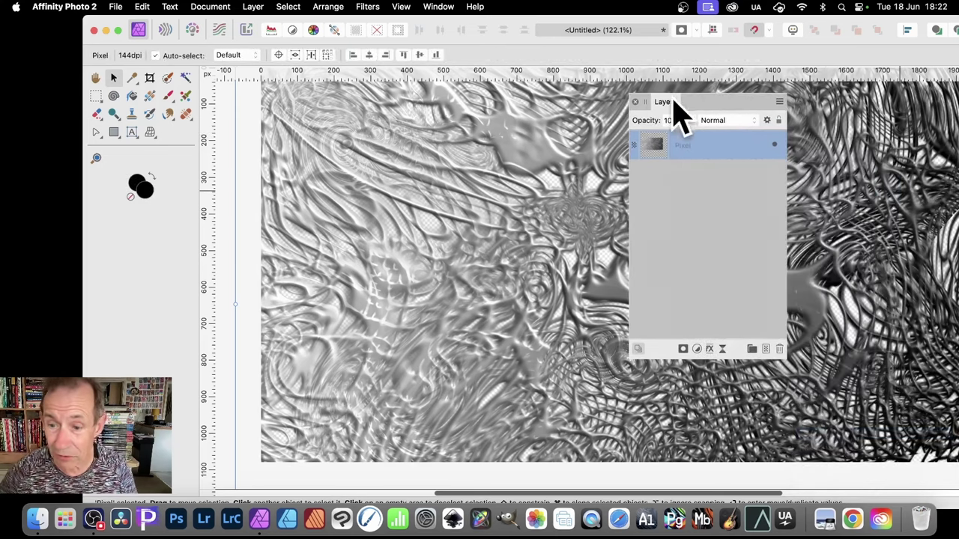
click(710, 350)
drag(321, 154, 816, 118)
click(575, 157)
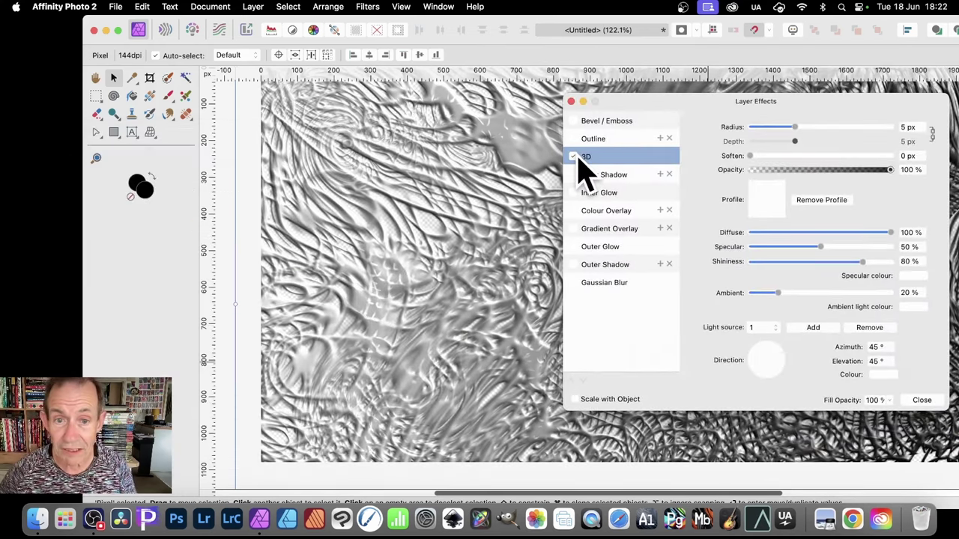
drag(795, 127, 809, 127)
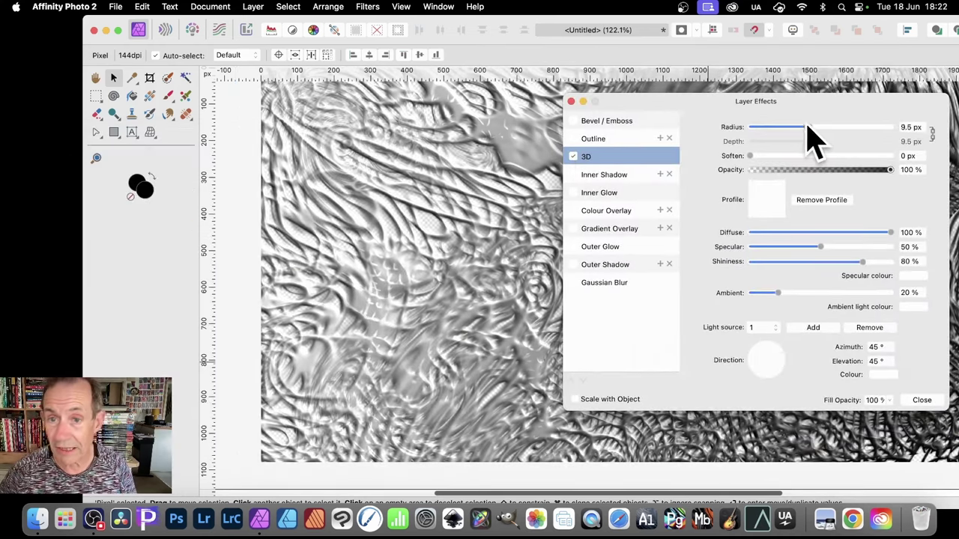
click(573, 120)
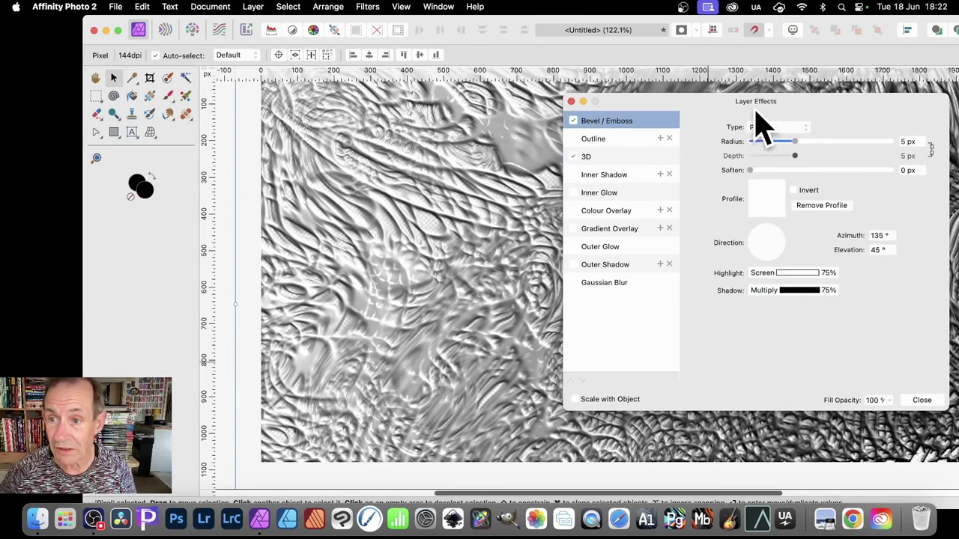
drag(807, 144, 815, 142)
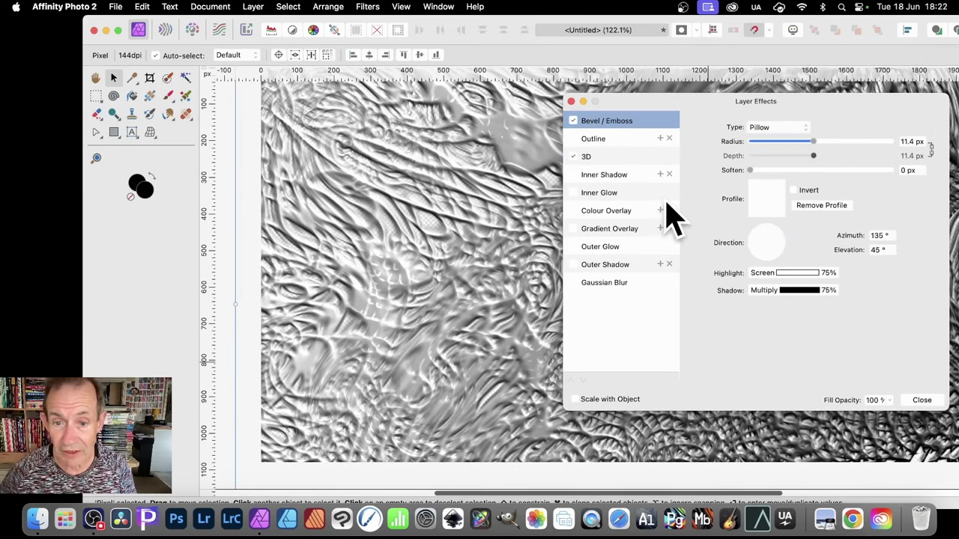
click(574, 265)
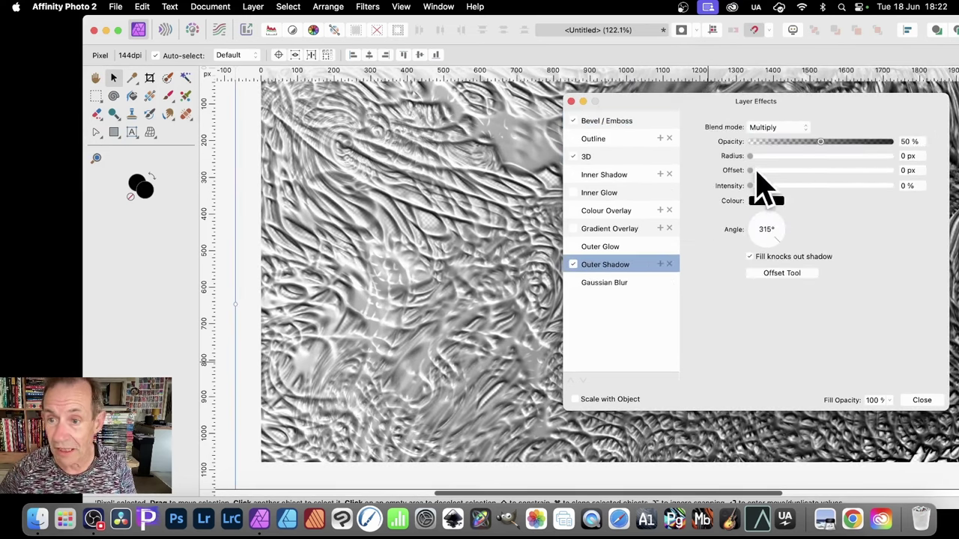
drag(769, 156, 793, 187)
click(923, 400)
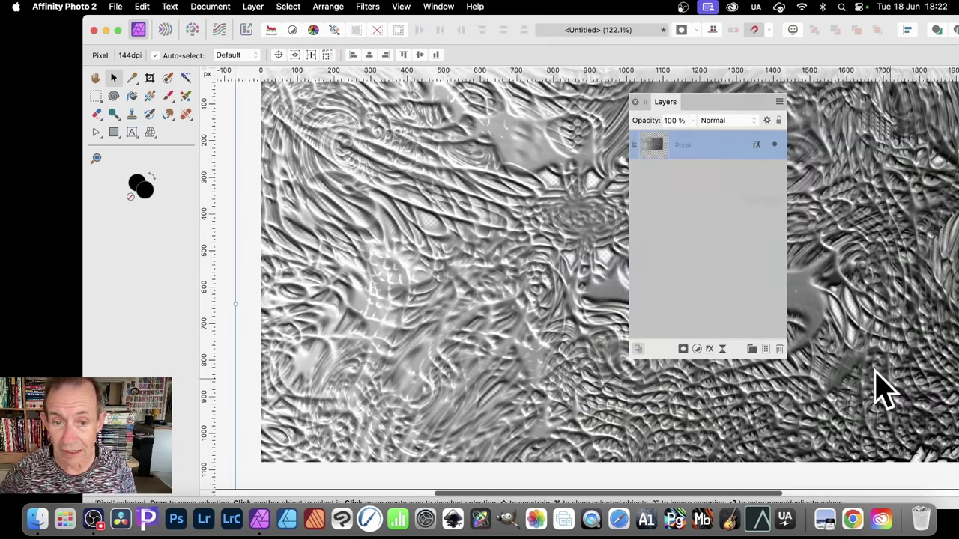
drag(717, 100, 876, 147)
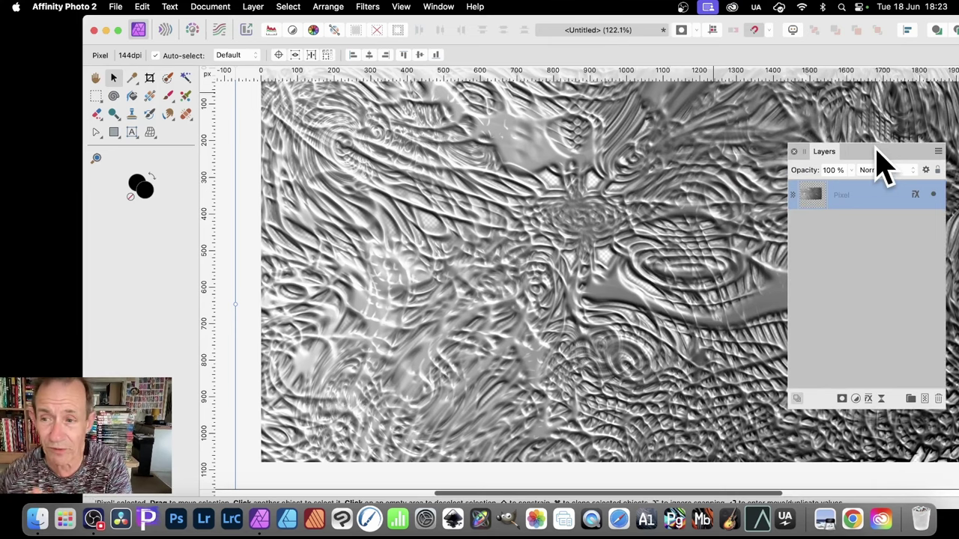
click(372, 7)
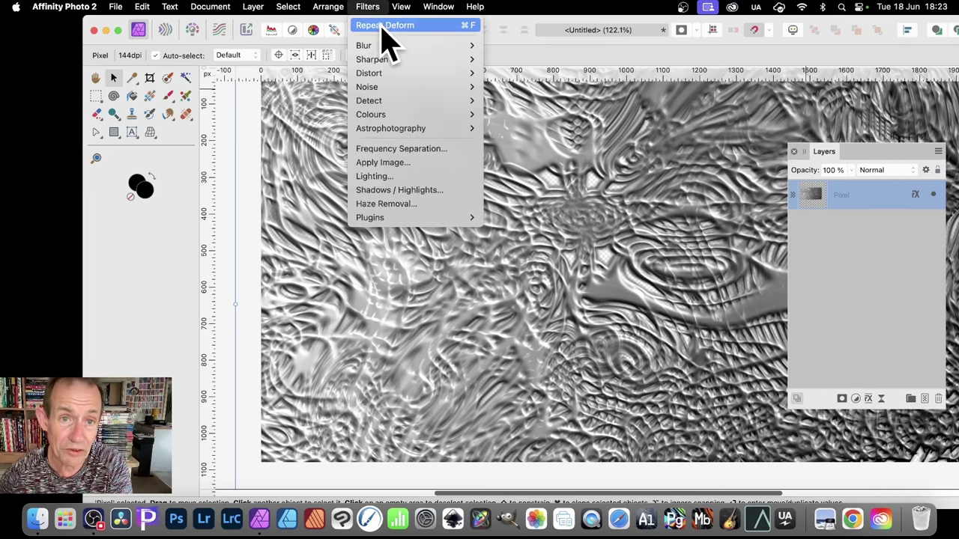
click(384, 26)
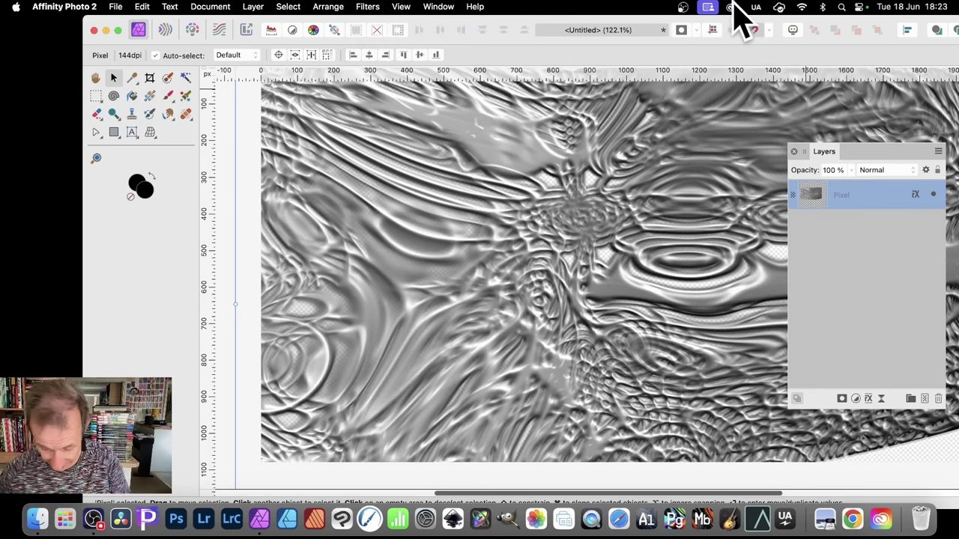
key(super+ctrl+f)
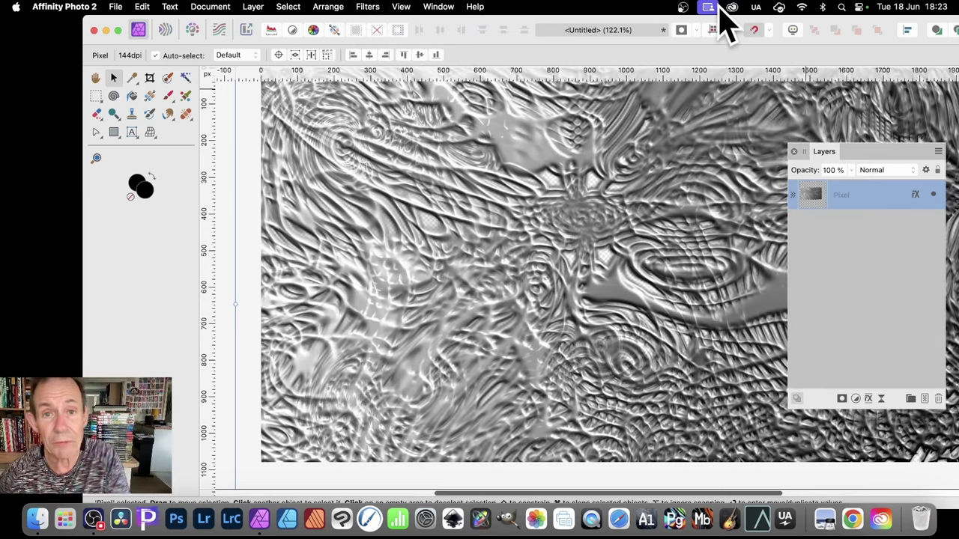